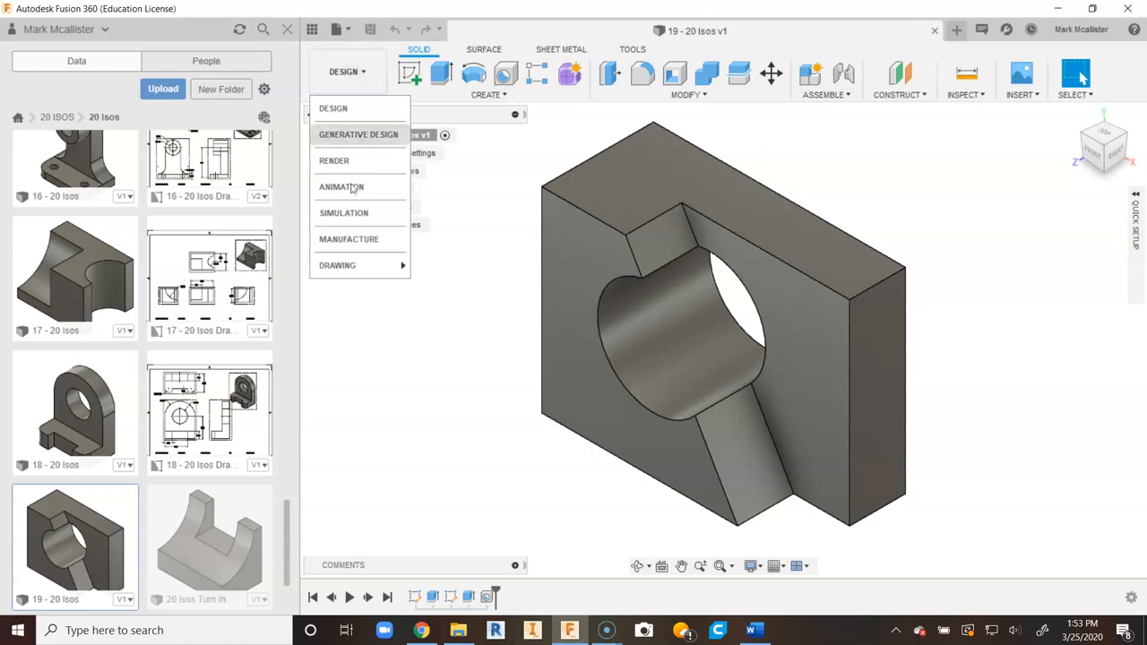
# Create a new drawing of the model with the PLTW TITLE BLOCK template and place its front base view at 1:3 scale
pyautogui.click(424, 265)
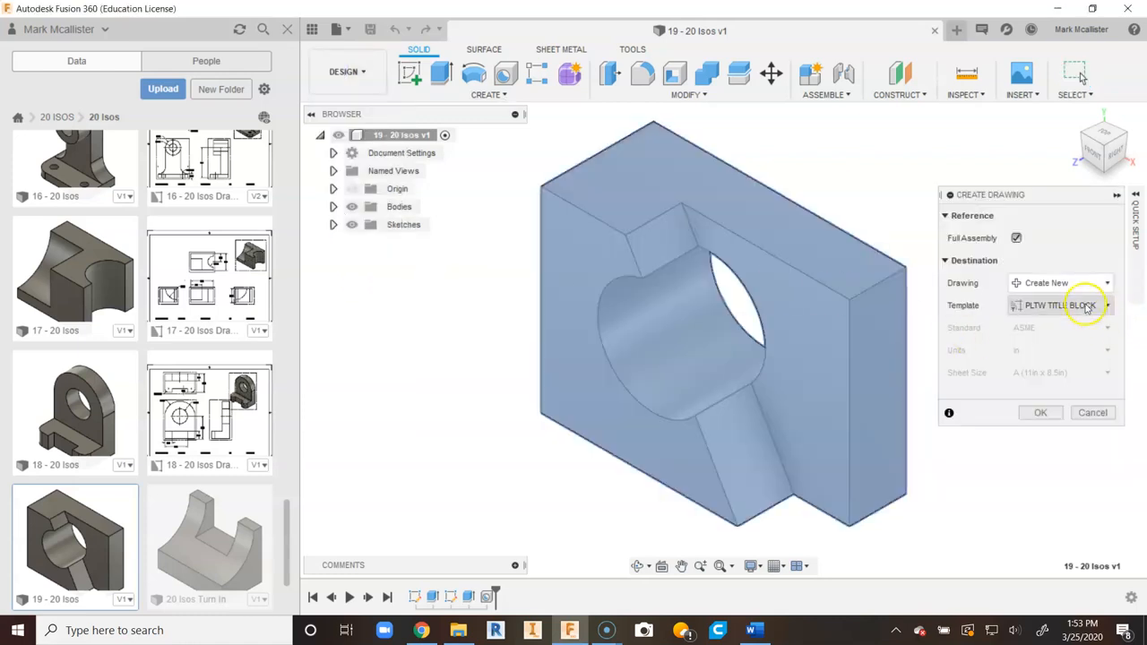
pyautogui.click(1037, 413)
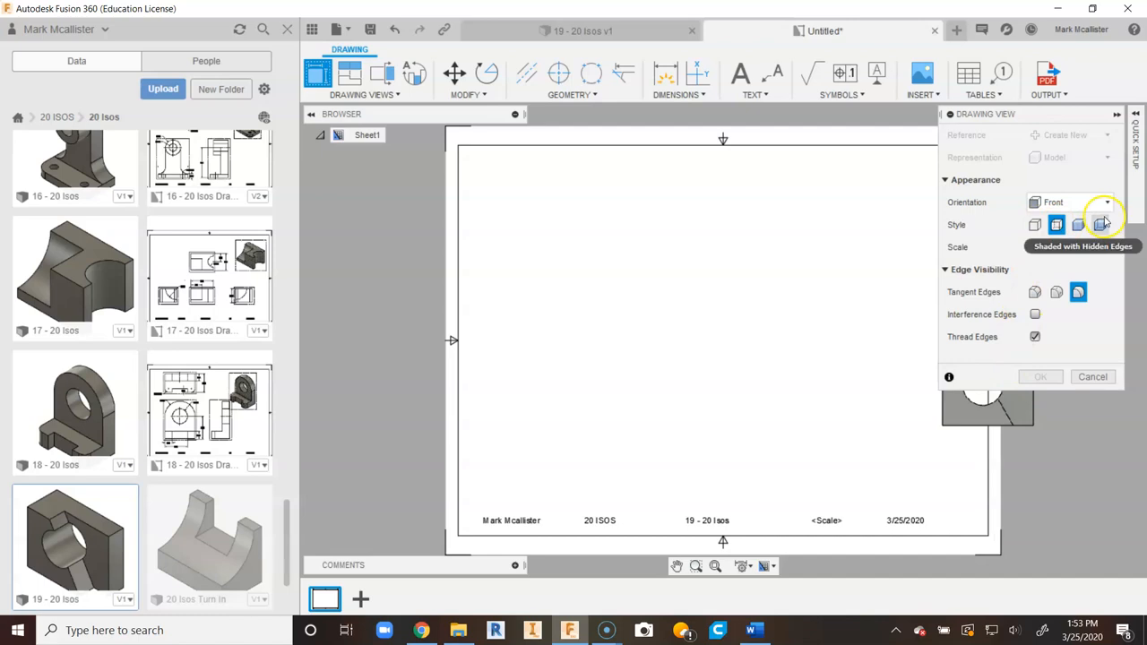
pyautogui.click(1108, 247)
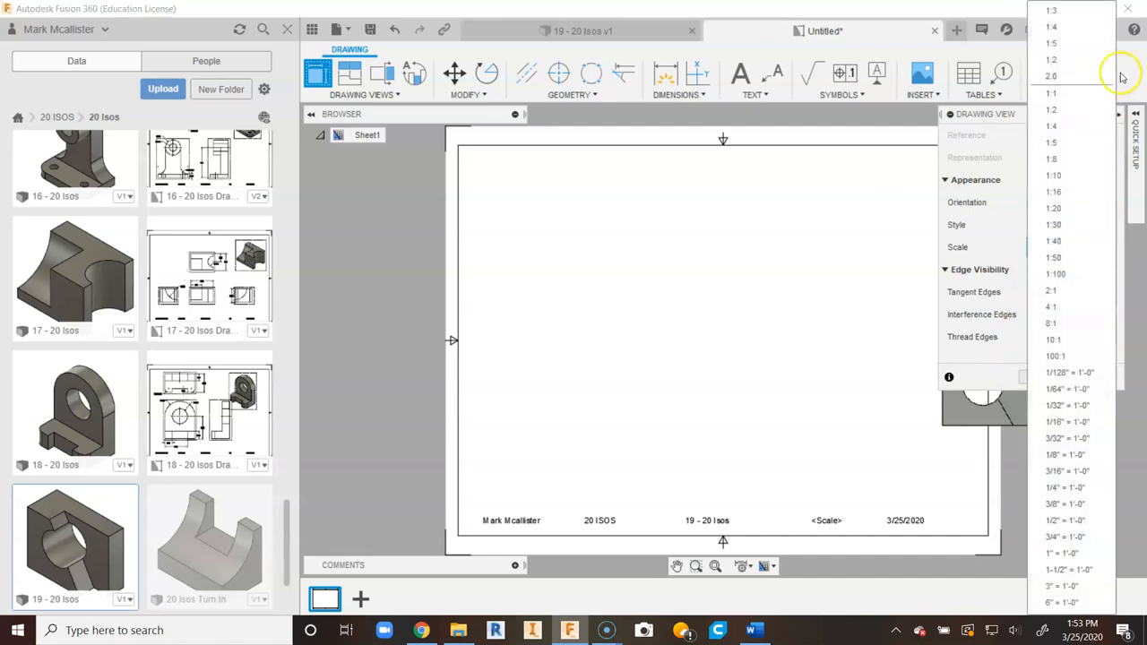
pyautogui.click(1066, 11)
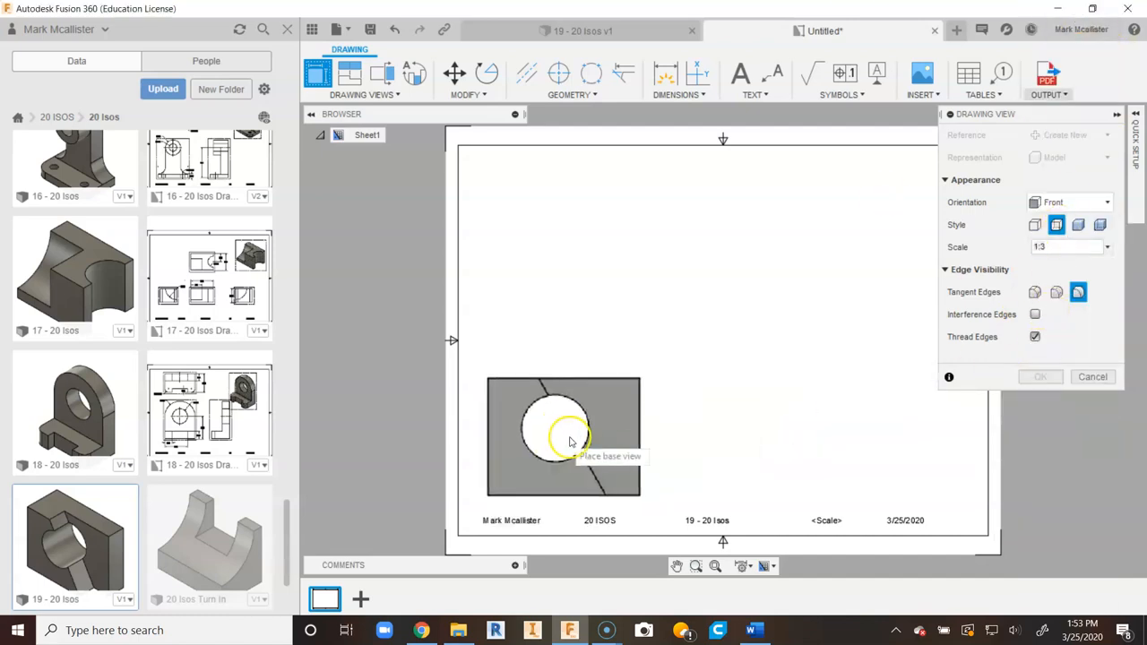
pyautogui.click(592, 419)
pyautogui.click(1037, 377)
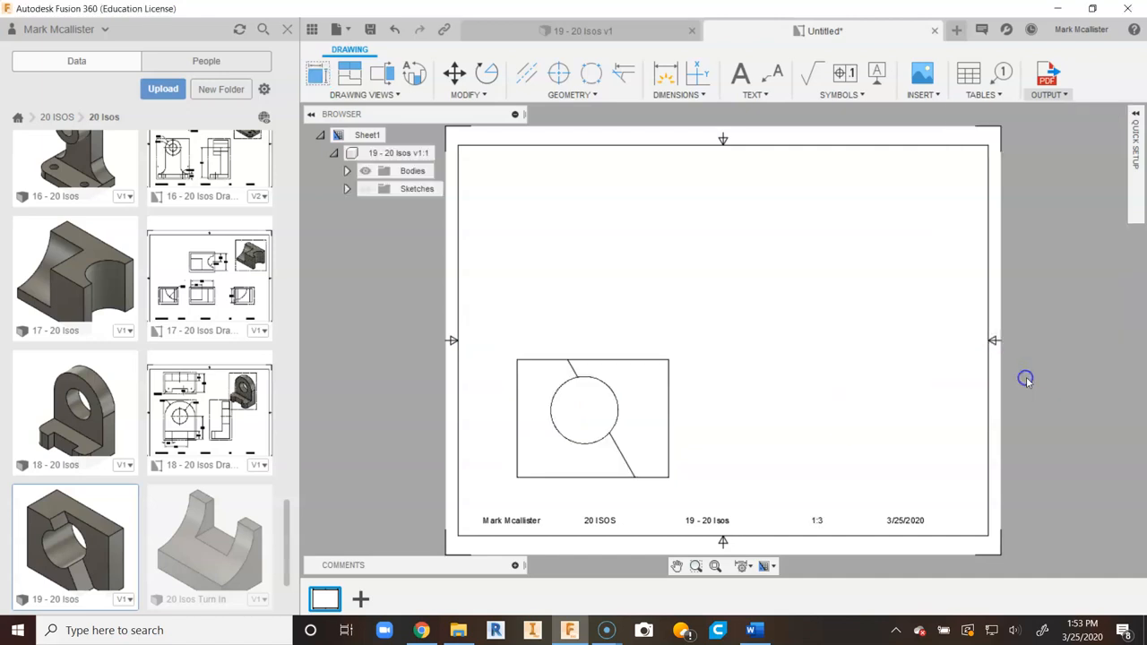
# Project a top view, a right side view and an isometric view from the front view onto the sheet
pyautogui.click(349, 74)
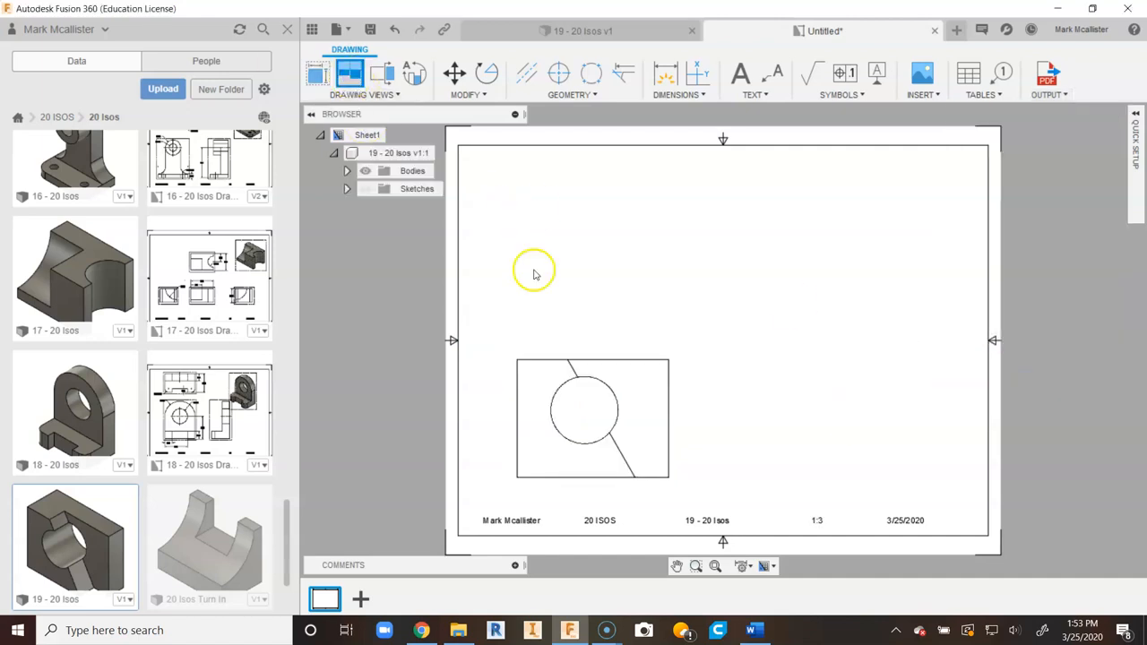
pyautogui.click(642, 412)
pyautogui.click(584, 225)
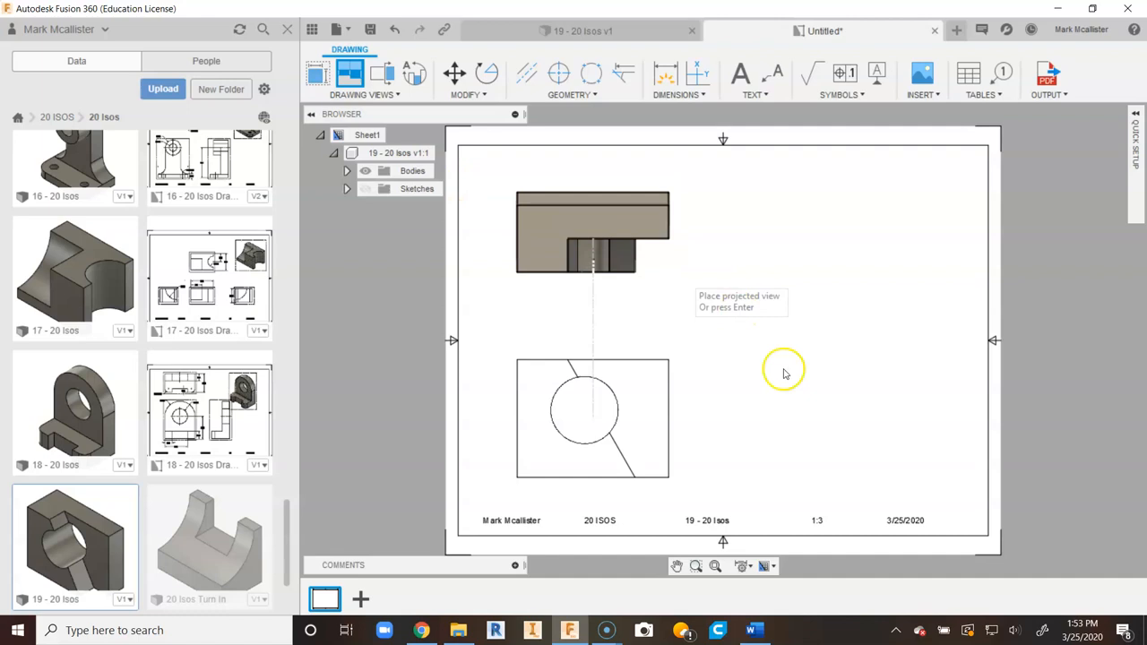
pyautogui.click(776, 409)
pyautogui.rightClick(877, 251)
pyautogui.click(918, 247)
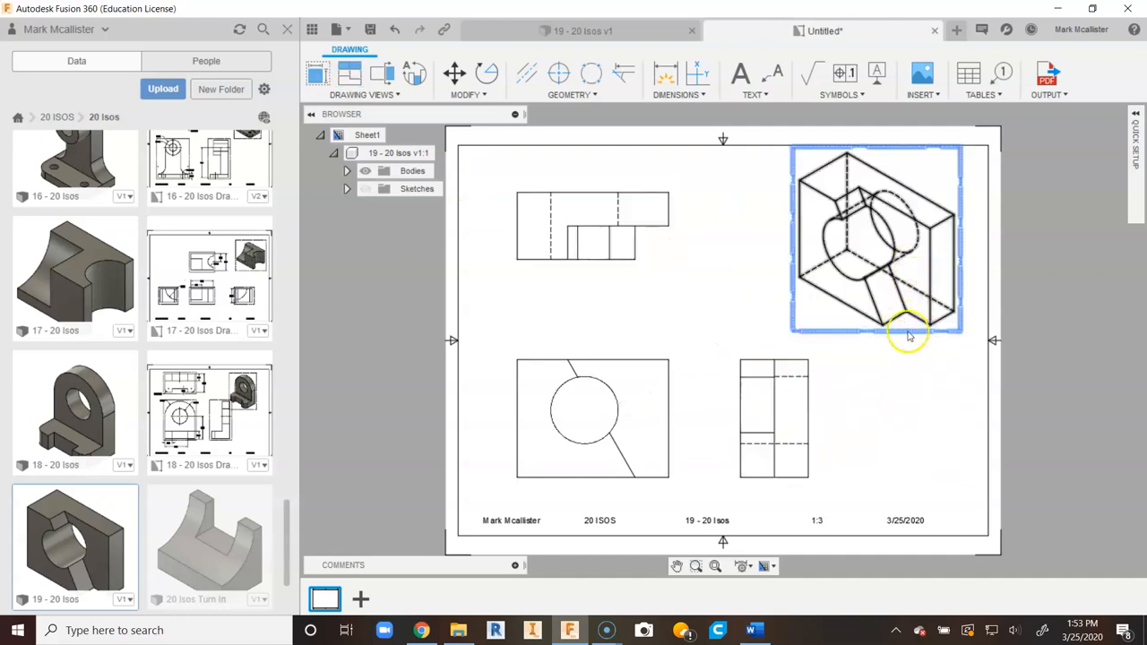
# Change the isometric view's style to shaded without hidden edges
pyautogui.click(907, 335)
pyautogui.doubleClick(916, 253)
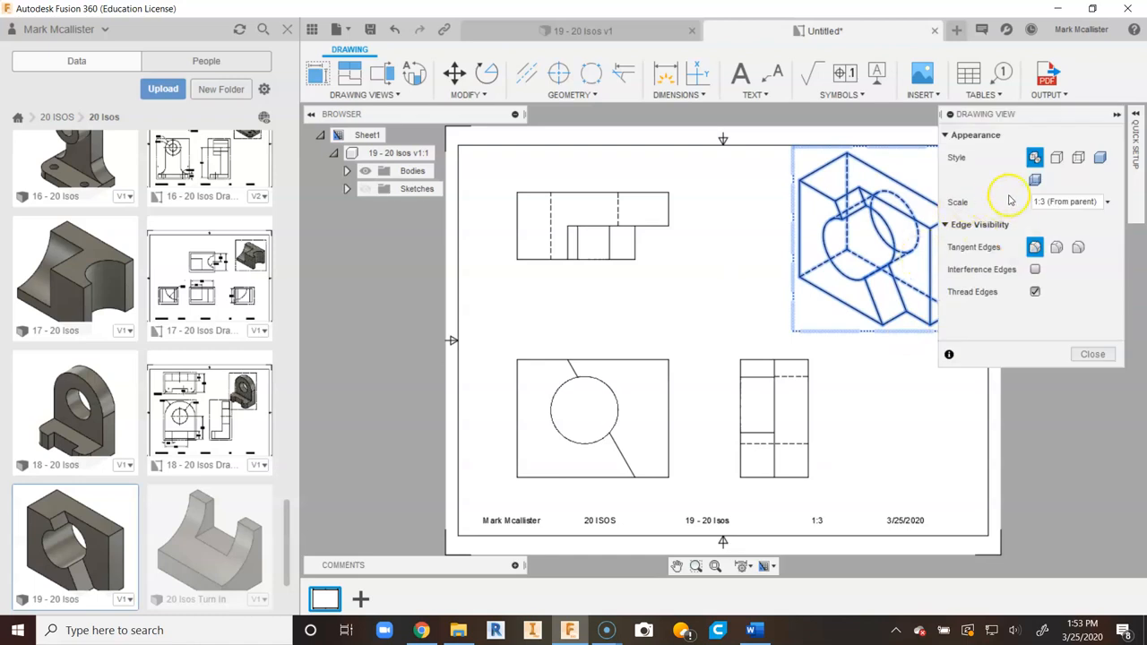
pyautogui.click(1099, 158)
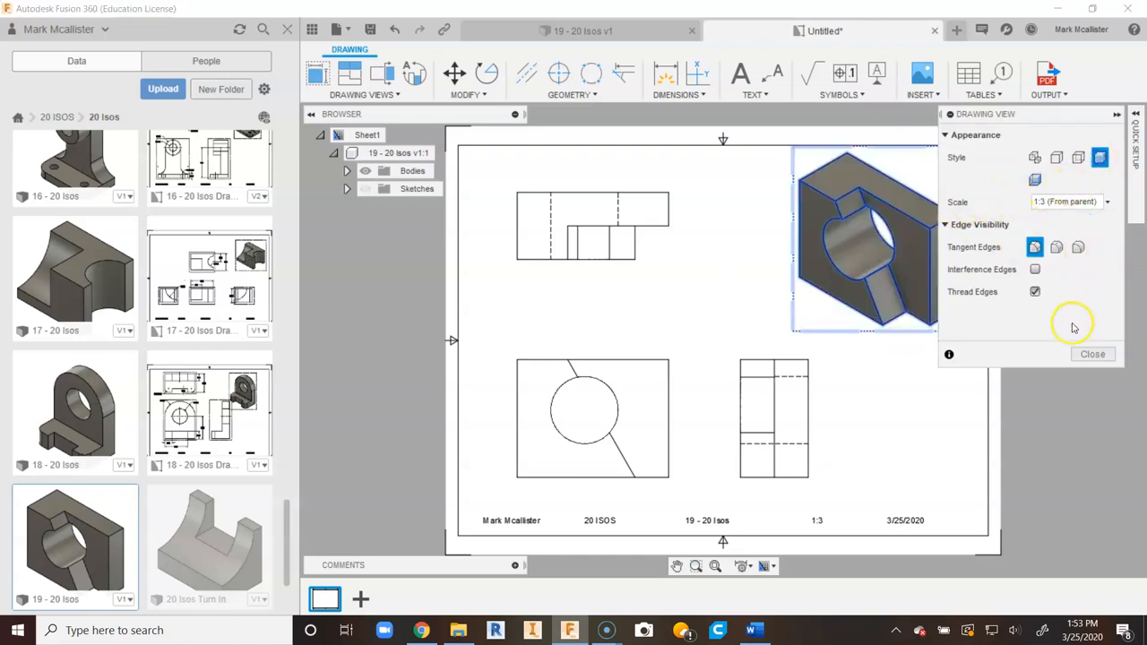
pyautogui.click(1092, 354)
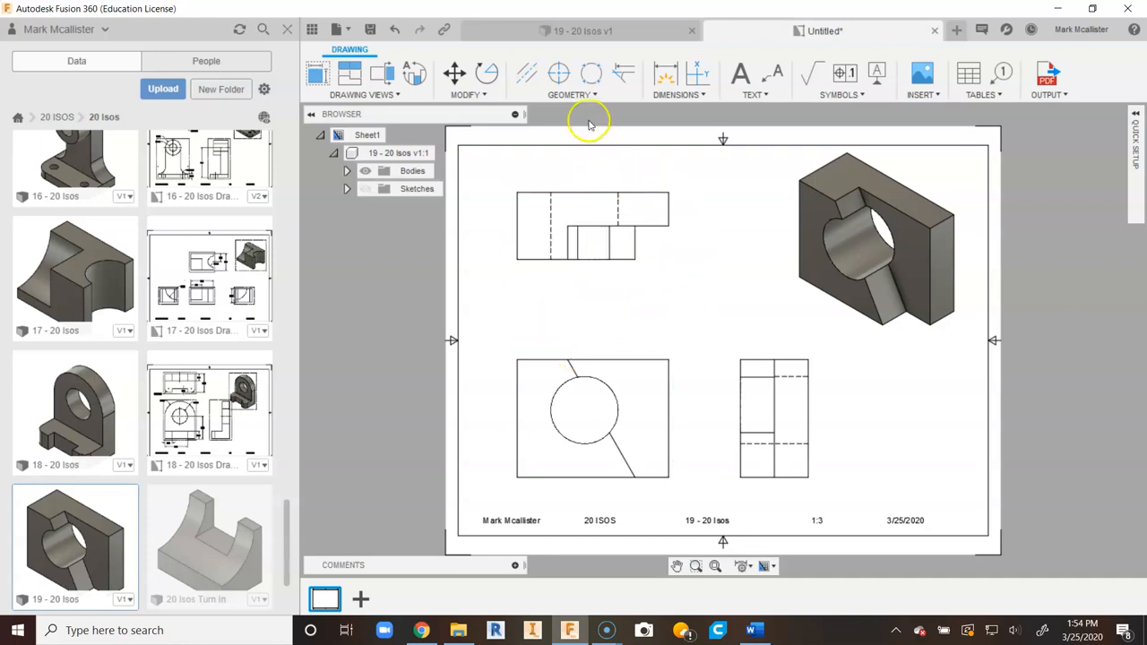
# Add a center mark to the front view's hole and centerlines midway between its hidden edges in the top and side views
pyautogui.click(558, 73)
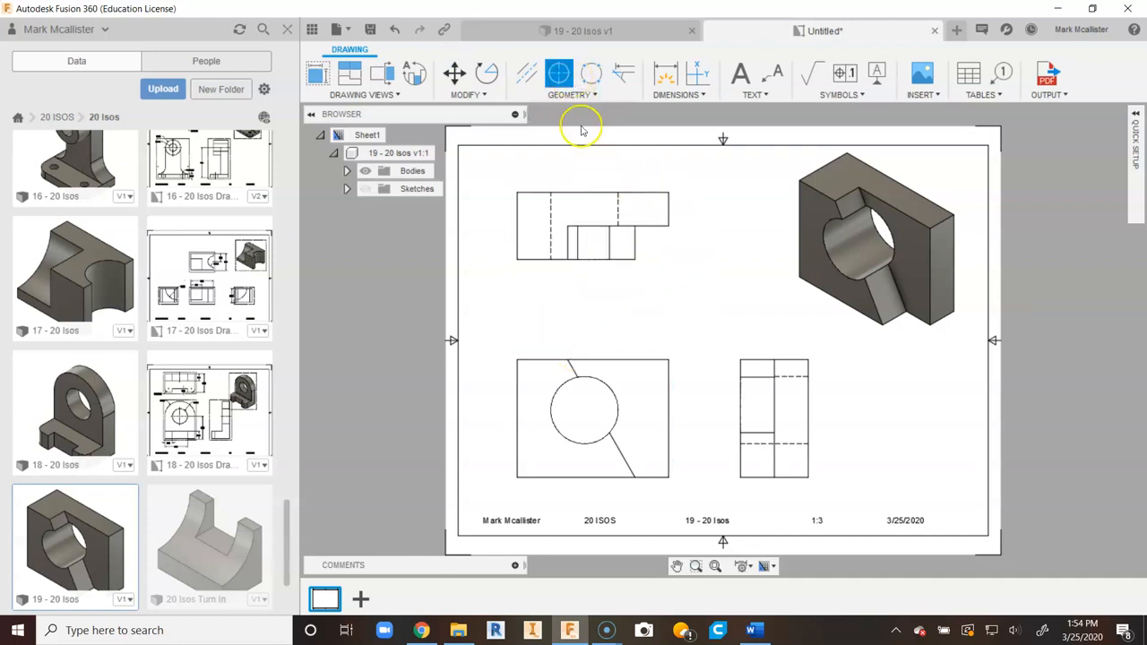
pyautogui.click(610, 390)
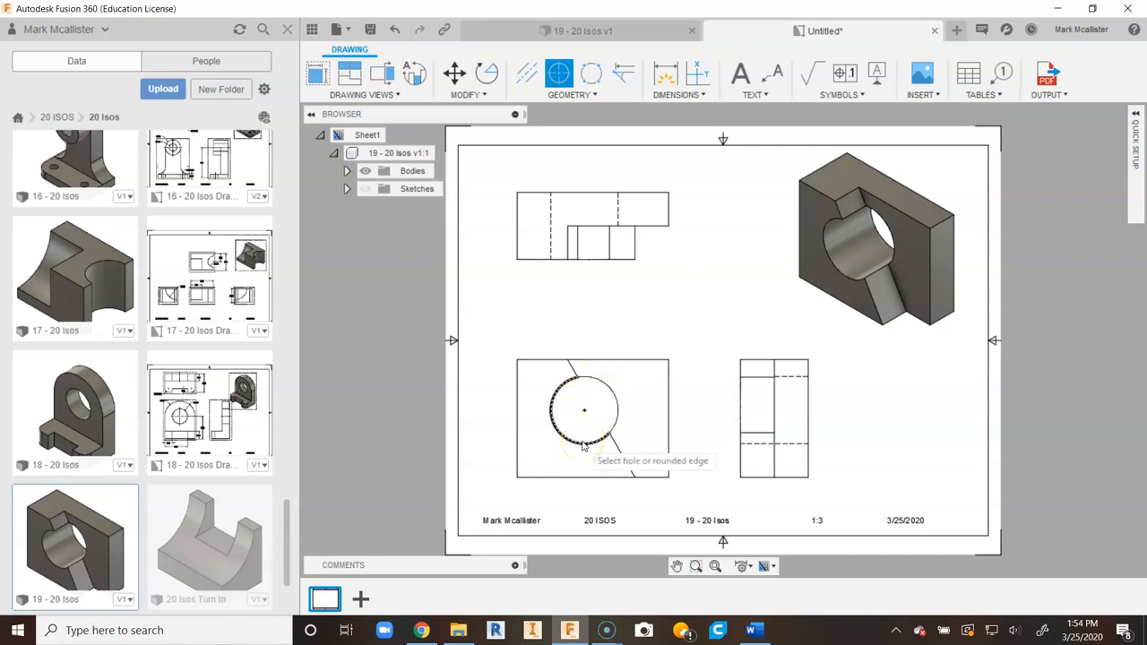
pyautogui.click(536, 79)
pyautogui.click(618, 204)
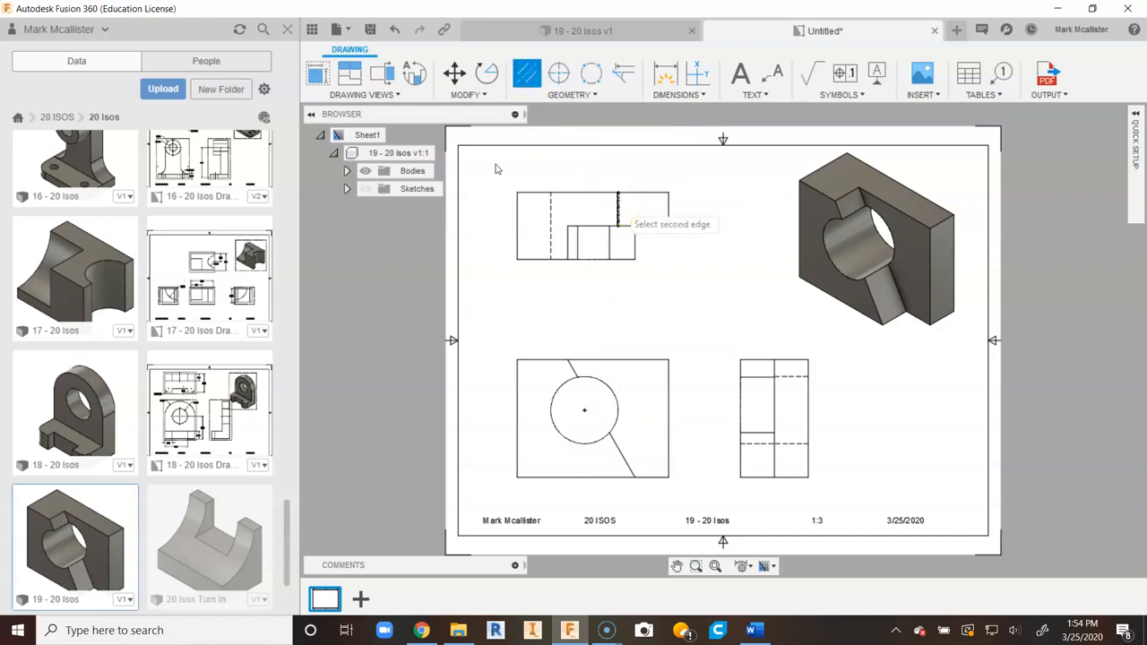
pyautogui.click(550, 208)
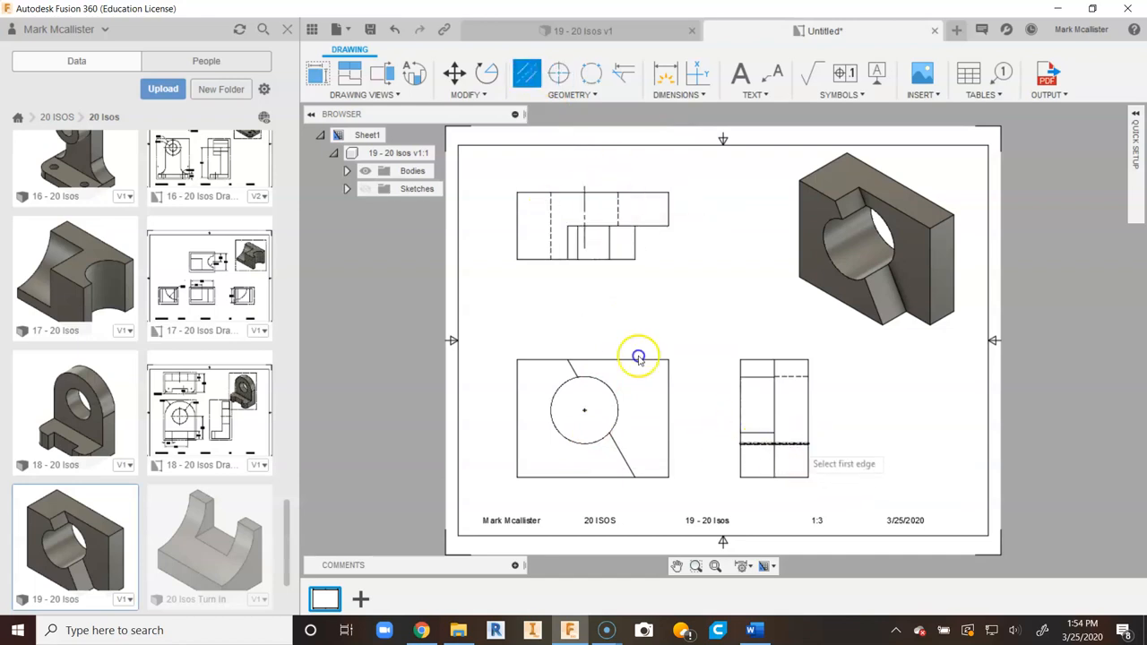
pyautogui.click(795, 377)
pyautogui.rightClick(686, 284)
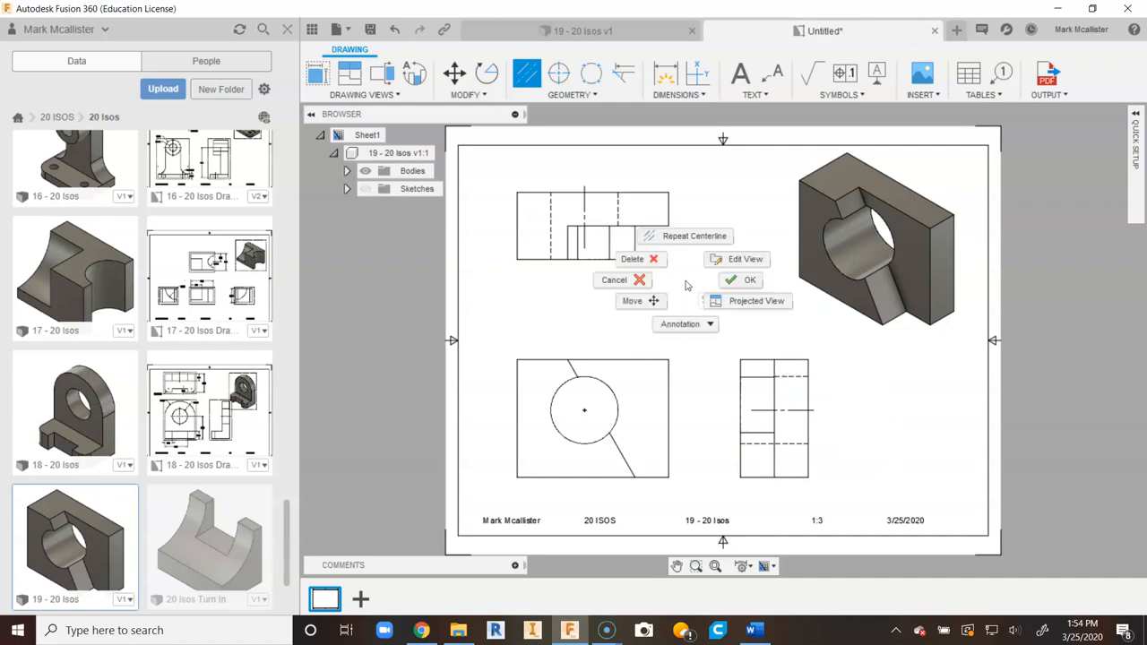
pyautogui.click(740, 280)
pyautogui.click(631, 410)
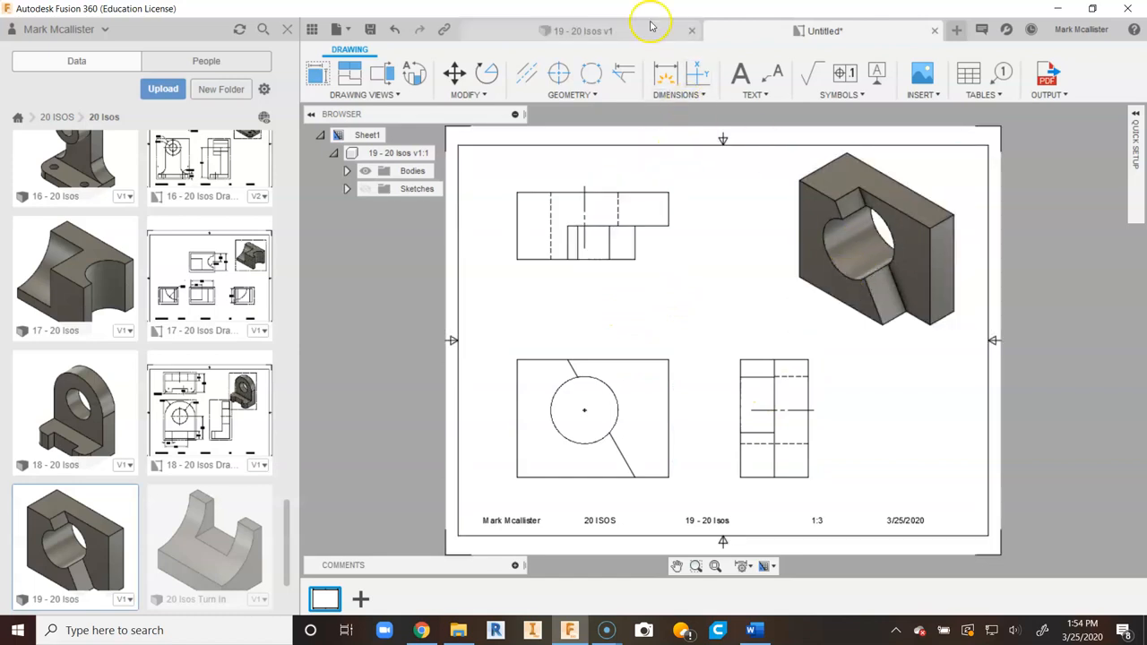
# Add a radius dimension to the hole in the front view, placing its text outside the block's left edge
pyautogui.click(658, 77)
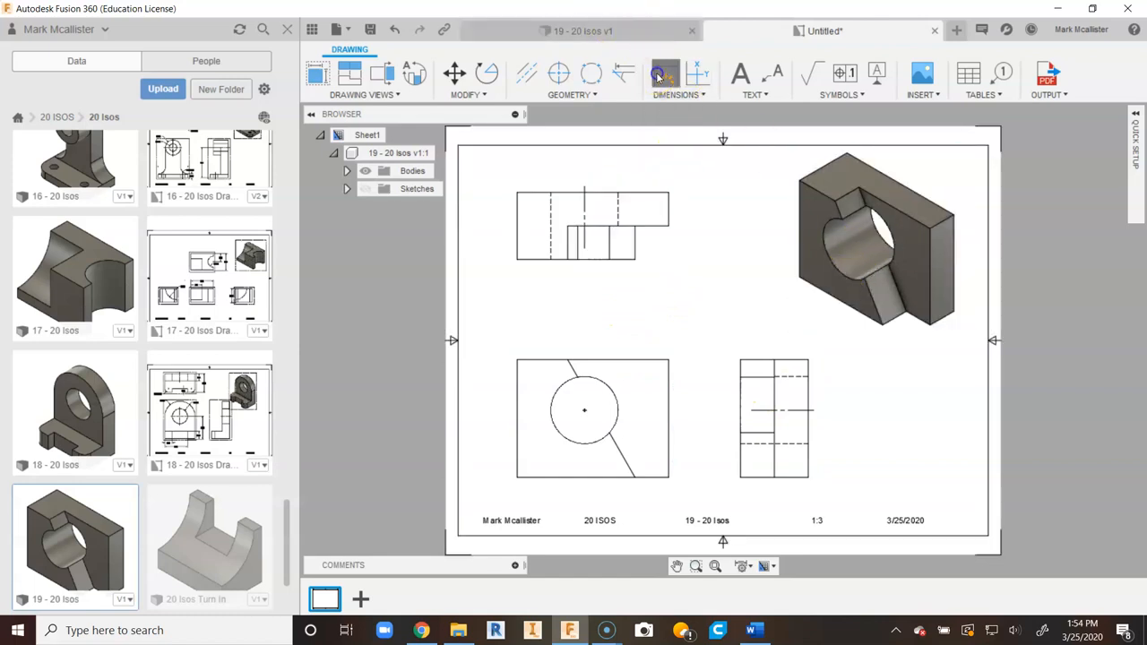
pyautogui.click(553, 397)
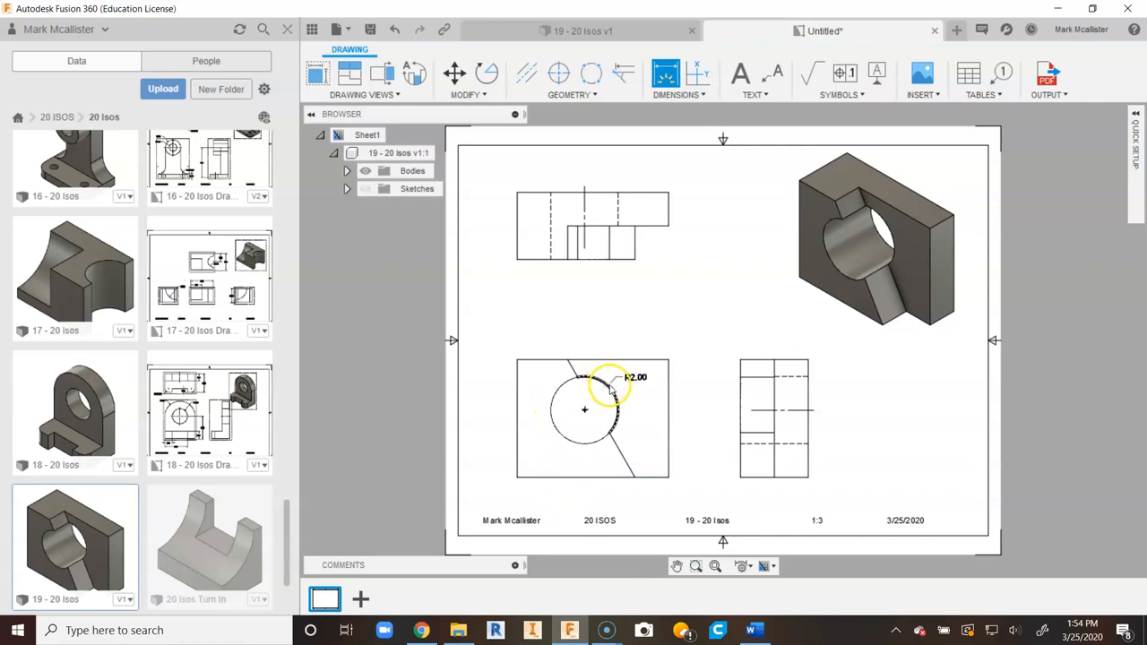
pyautogui.click(551, 402)
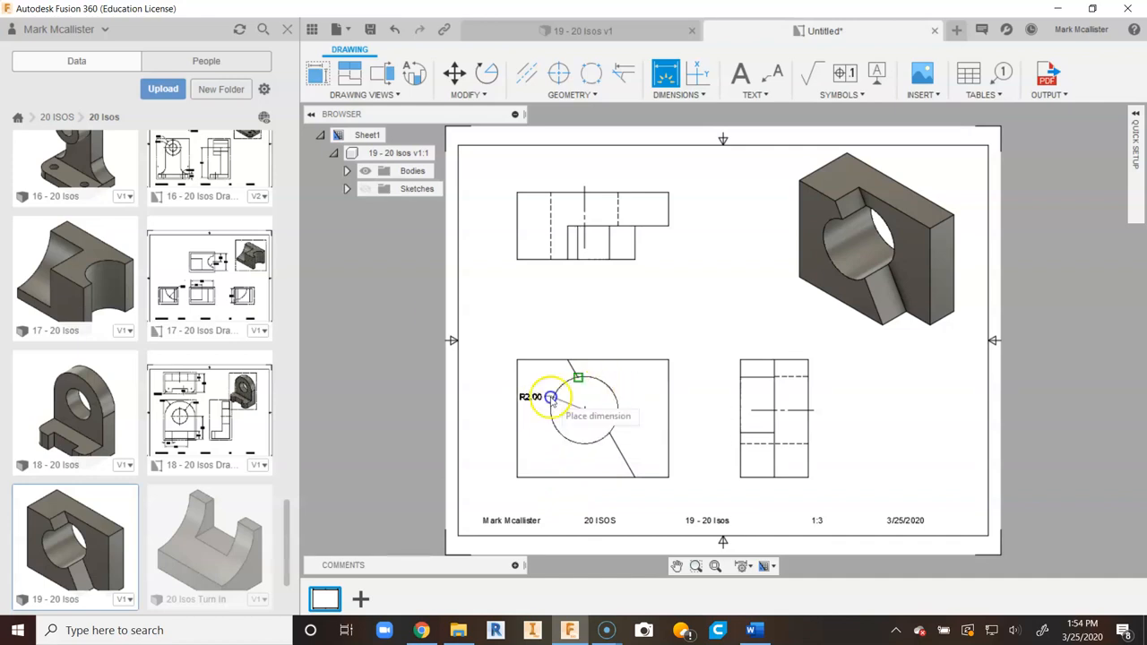
pyautogui.click(506, 388)
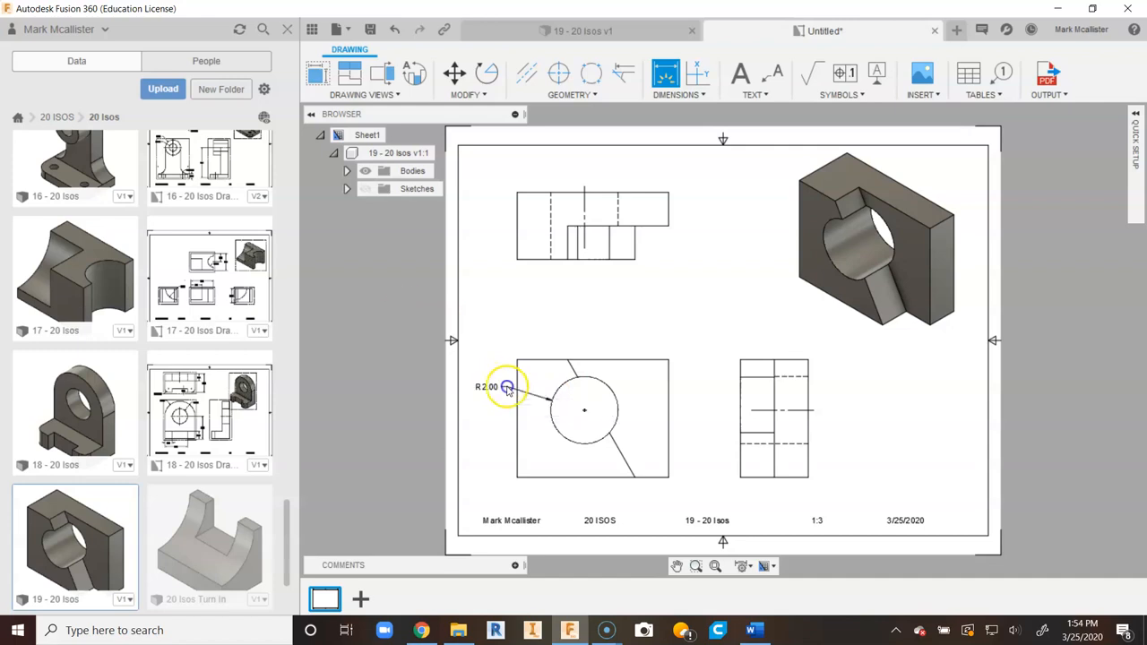
pyautogui.rightClick(503, 329)
pyautogui.click(543, 323)
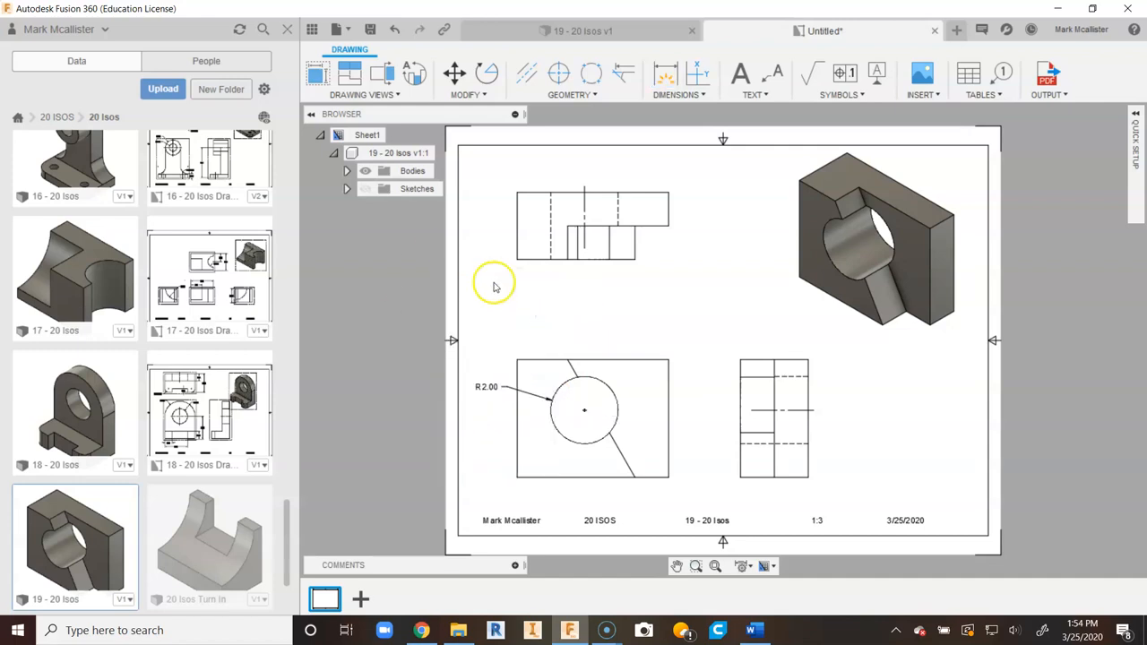
# Replace the text of the hole's radius dimension with the diameter callout Ø4.00
pyautogui.scroll(3, 493, 404)
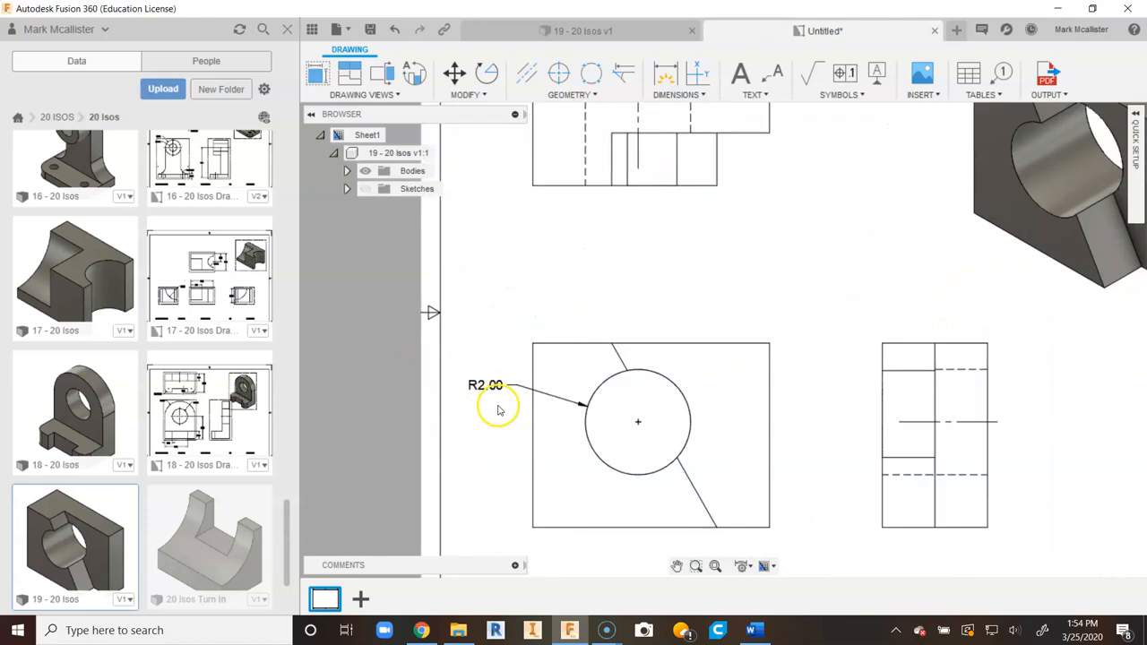
pyautogui.scroll(2, 499, 409)
pyautogui.doubleClick(474, 382)
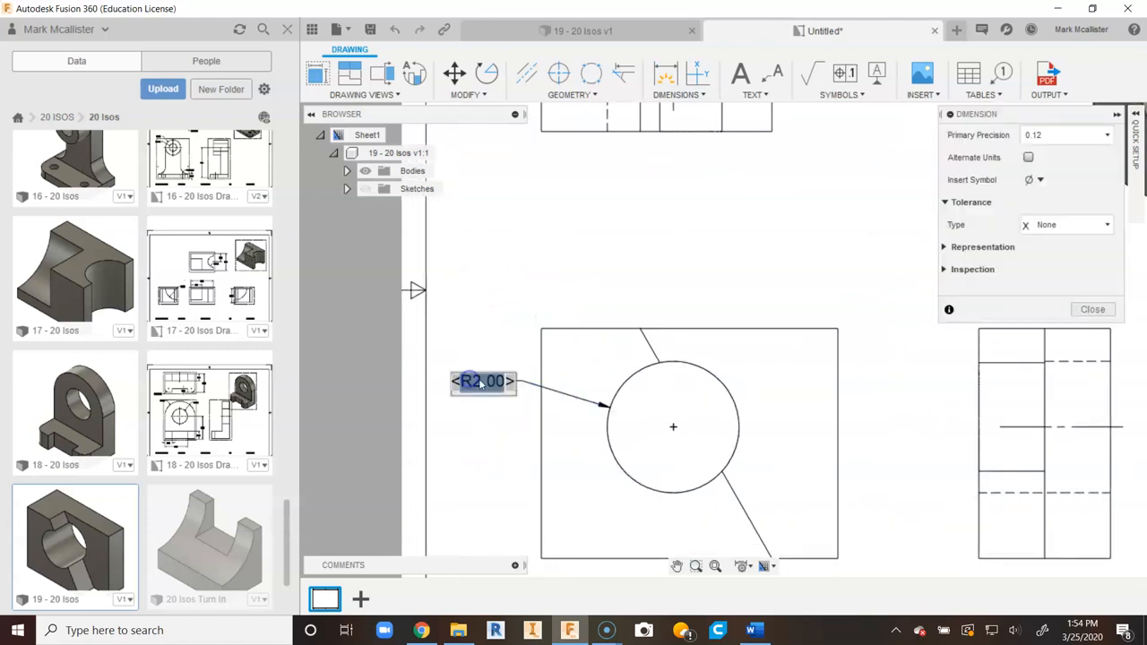
pyautogui.click(1033, 179)
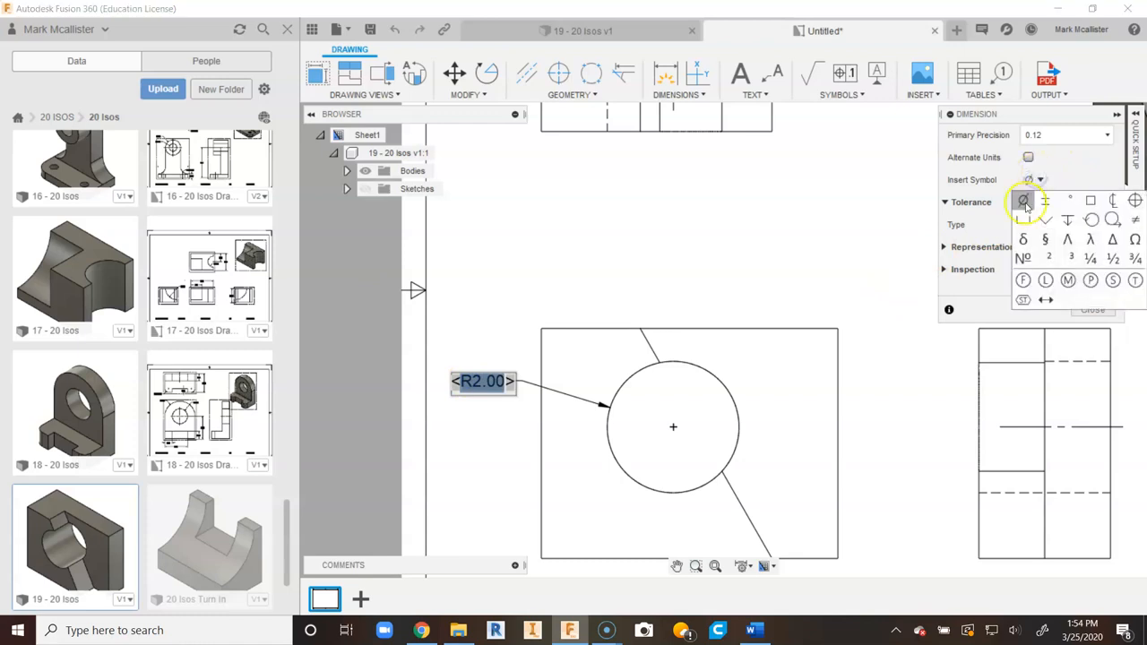
pyautogui.click(1023, 203)
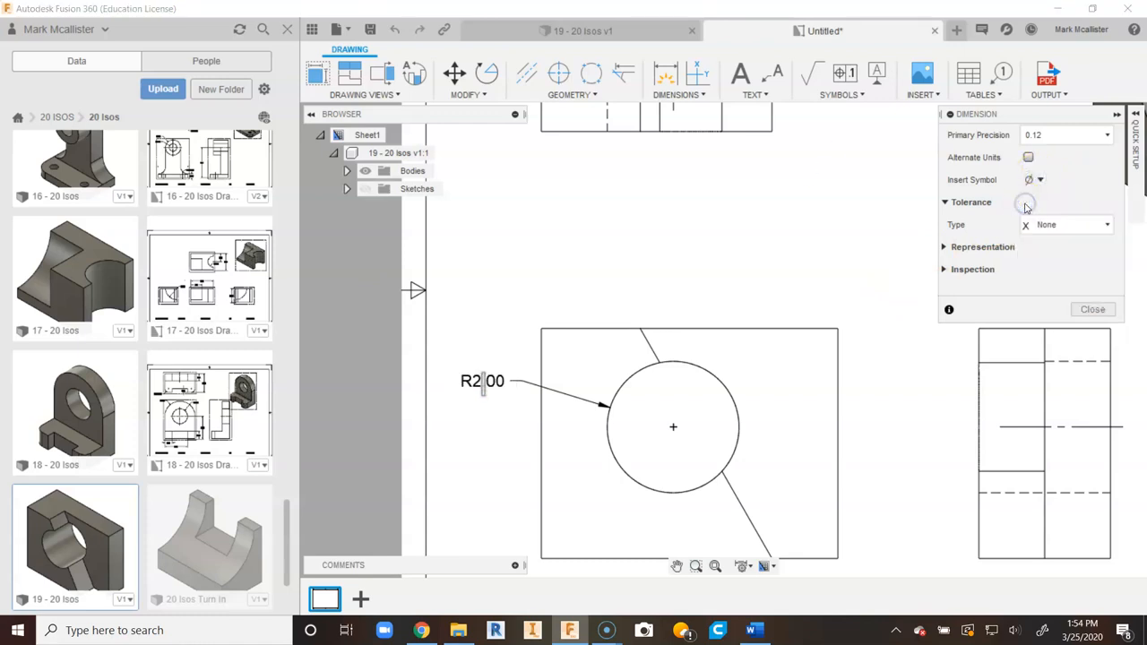
pyautogui.doubleClick(484, 381)
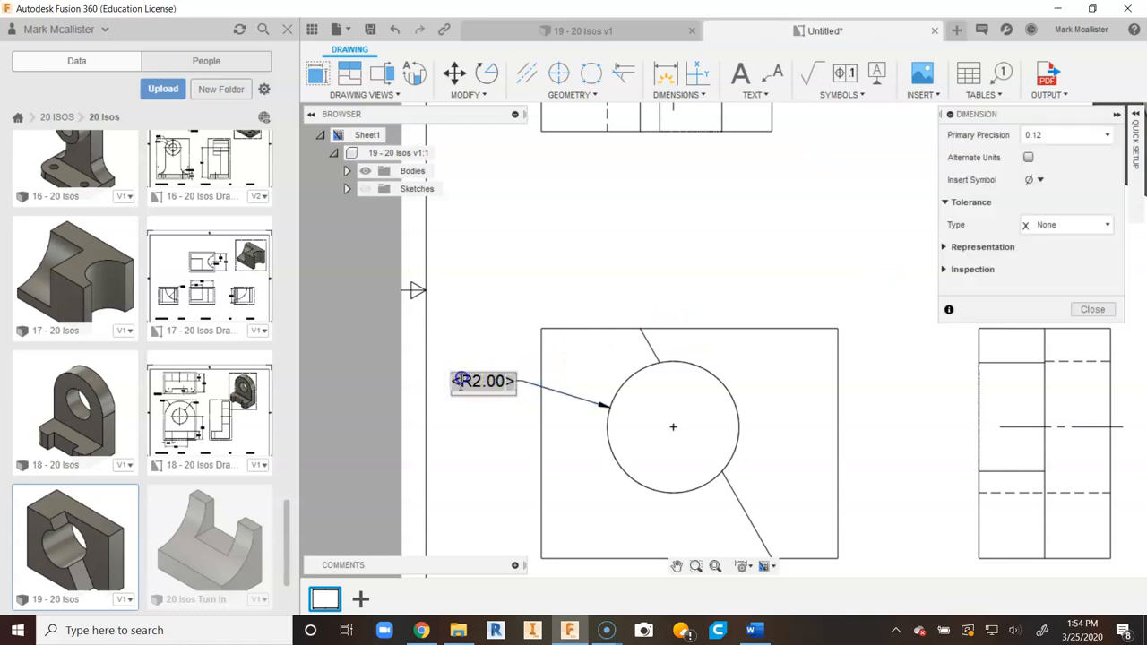
pyautogui.click(1035, 179)
pyautogui.click(1029, 204)
pyautogui.click(1030, 180)
pyautogui.click(1032, 202)
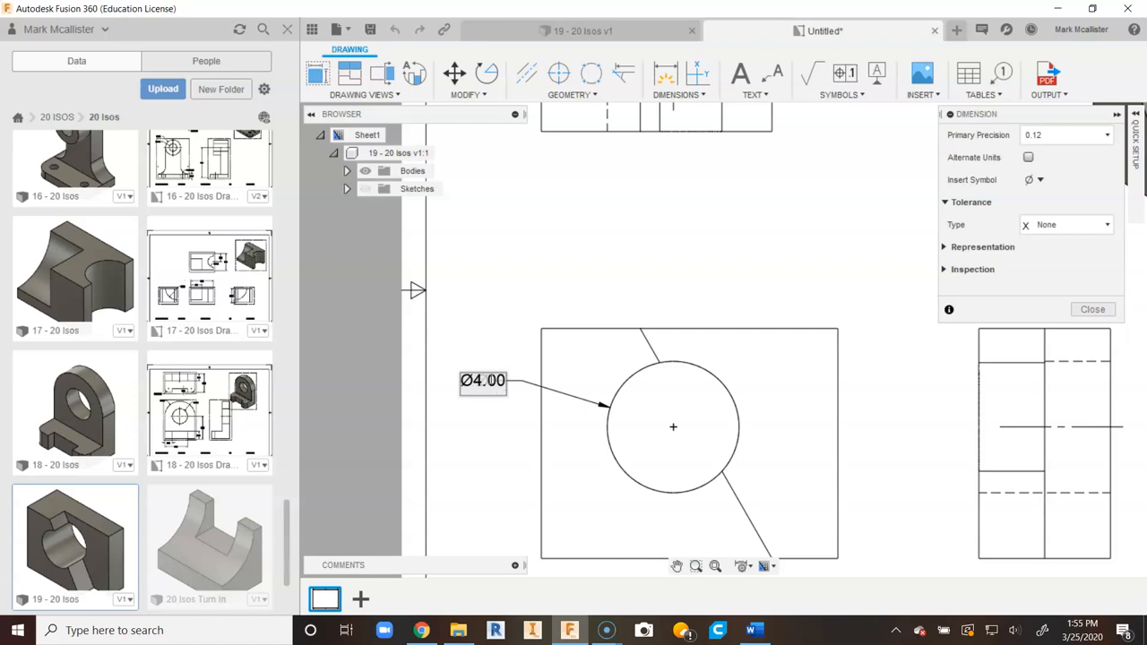
pyautogui.press('Escape')
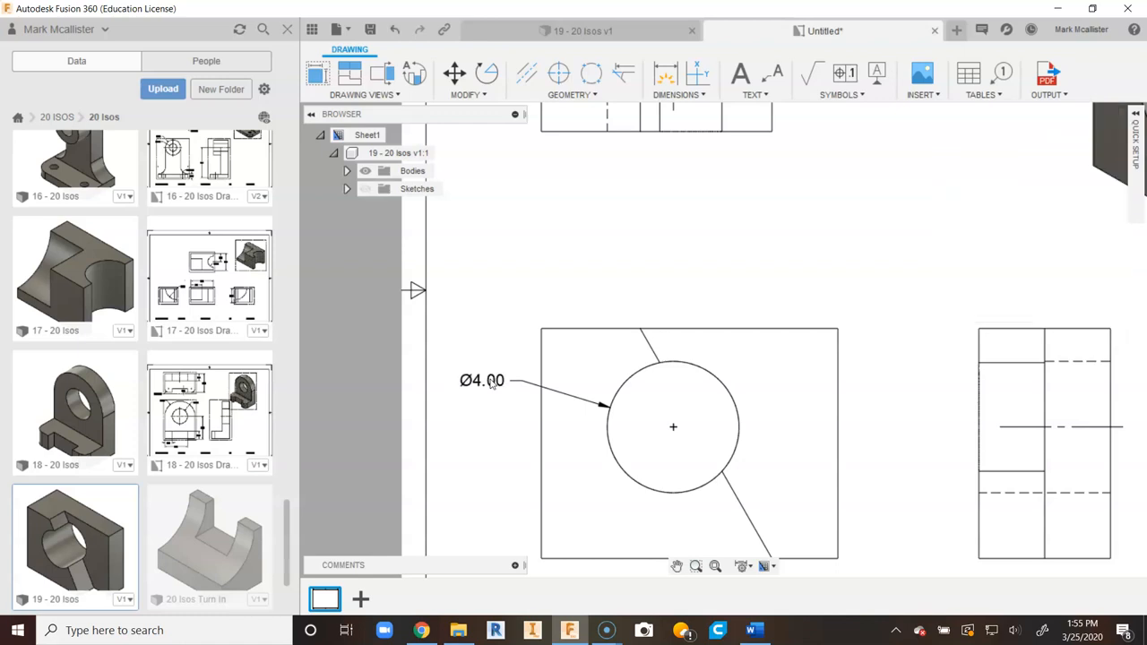
pyautogui.click(439, 376)
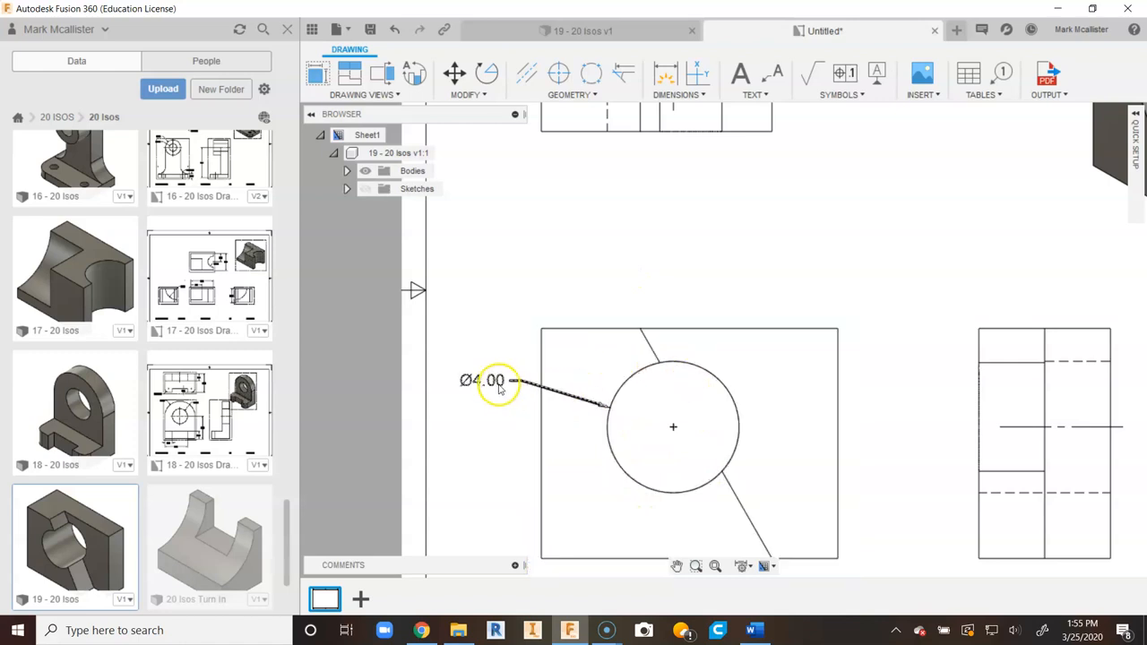
pyautogui.click(665, 74)
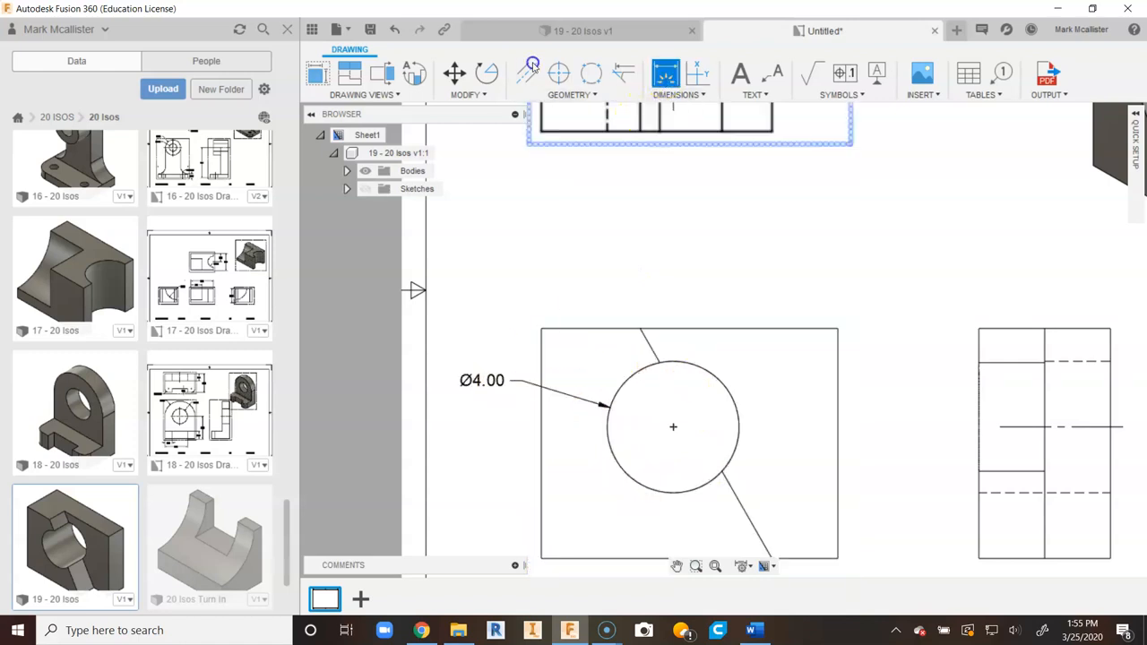
pyautogui.click(713, 373)
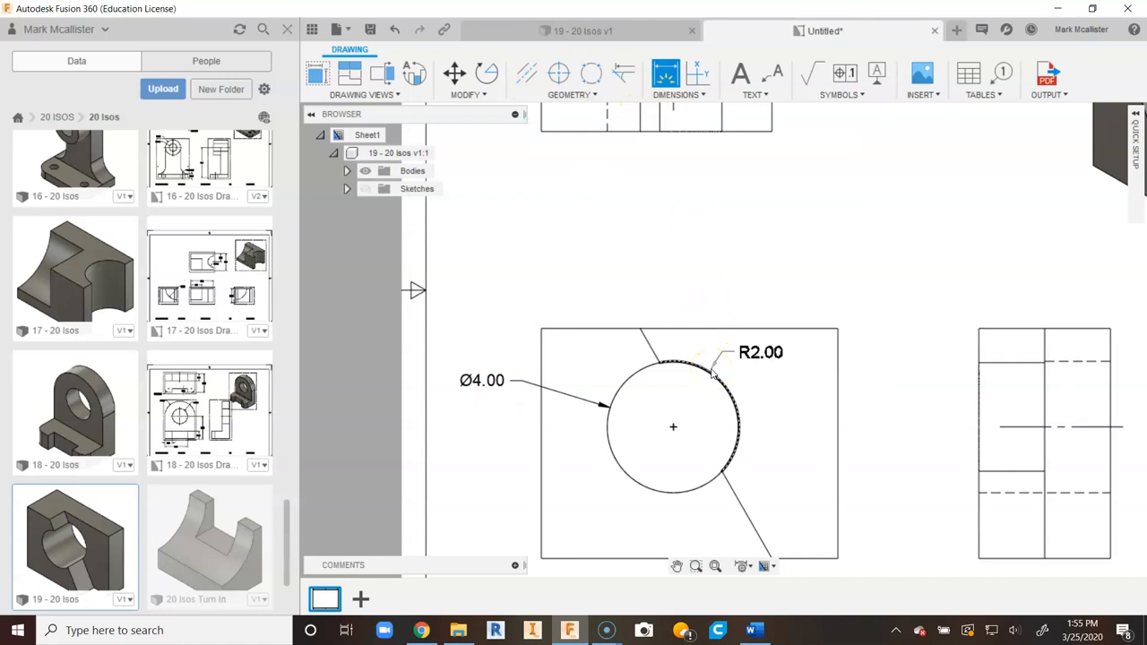
pyautogui.rightClick(676, 230)
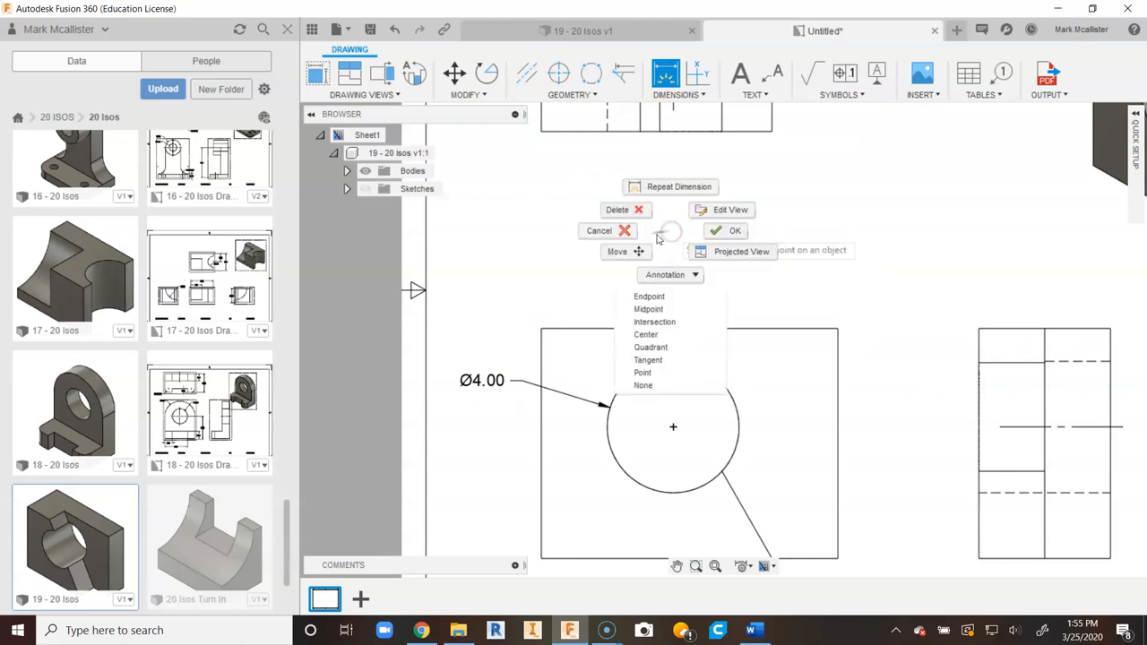
pyautogui.click(610, 240)
# Dimension the horizontal distance from the front view's upper-left corner to the slanted slot edge, placing it above the view
pyautogui.scroll(-4, 690, 293)
pyautogui.moveTo(807, 273); pyautogui.dragTo(755, 300, button='middle')
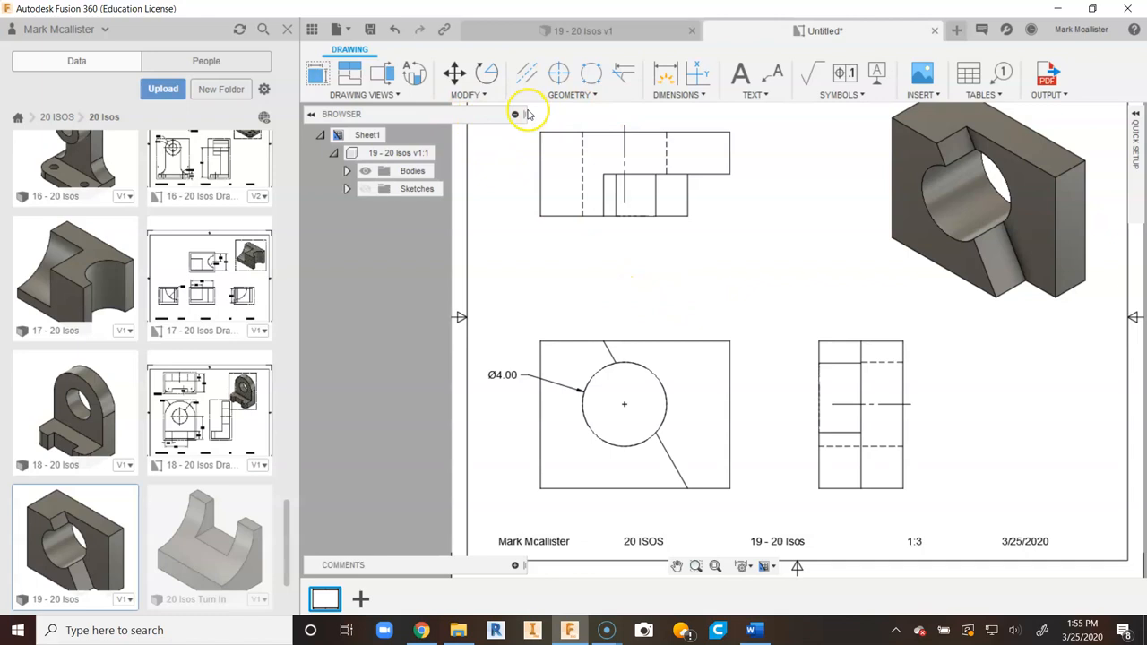
pyautogui.click(665, 76)
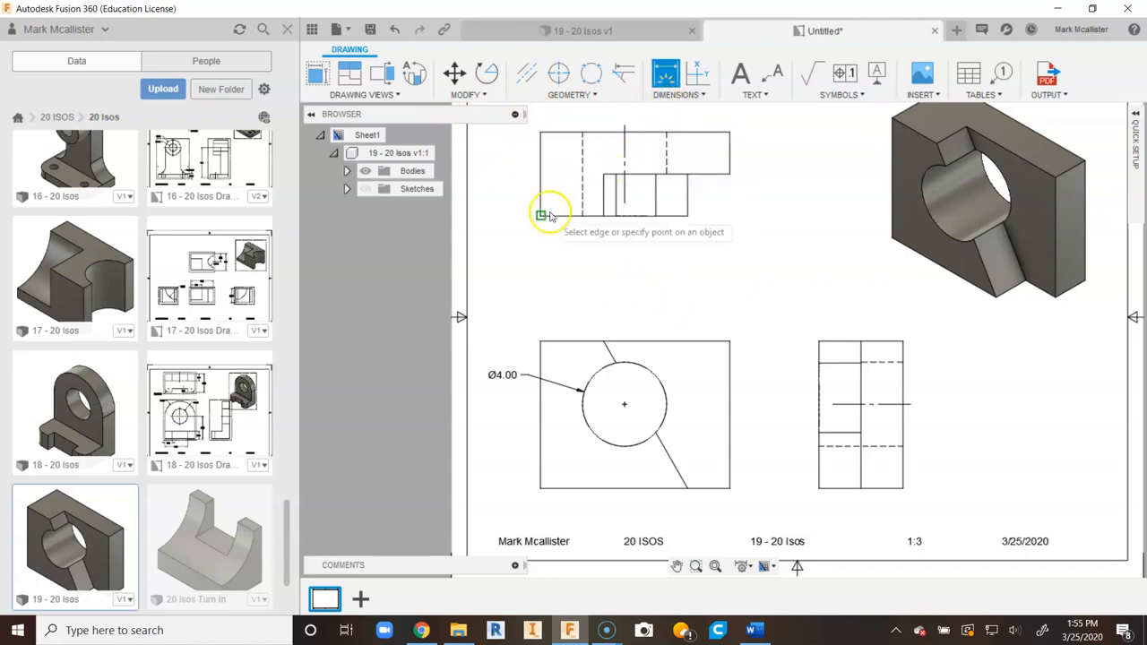
pyautogui.click(540, 341)
pyautogui.click(603, 342)
pyautogui.click(587, 321)
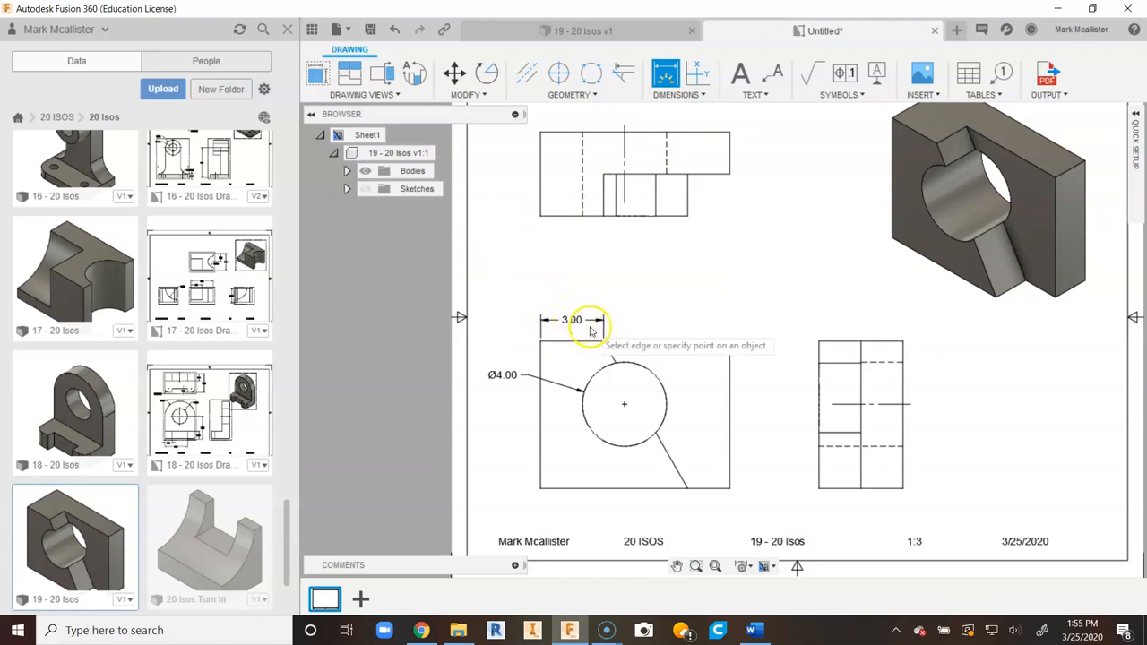
# Dimension the front view's overall width, placing it above the slot edge dimension
pyautogui.click(729, 342)
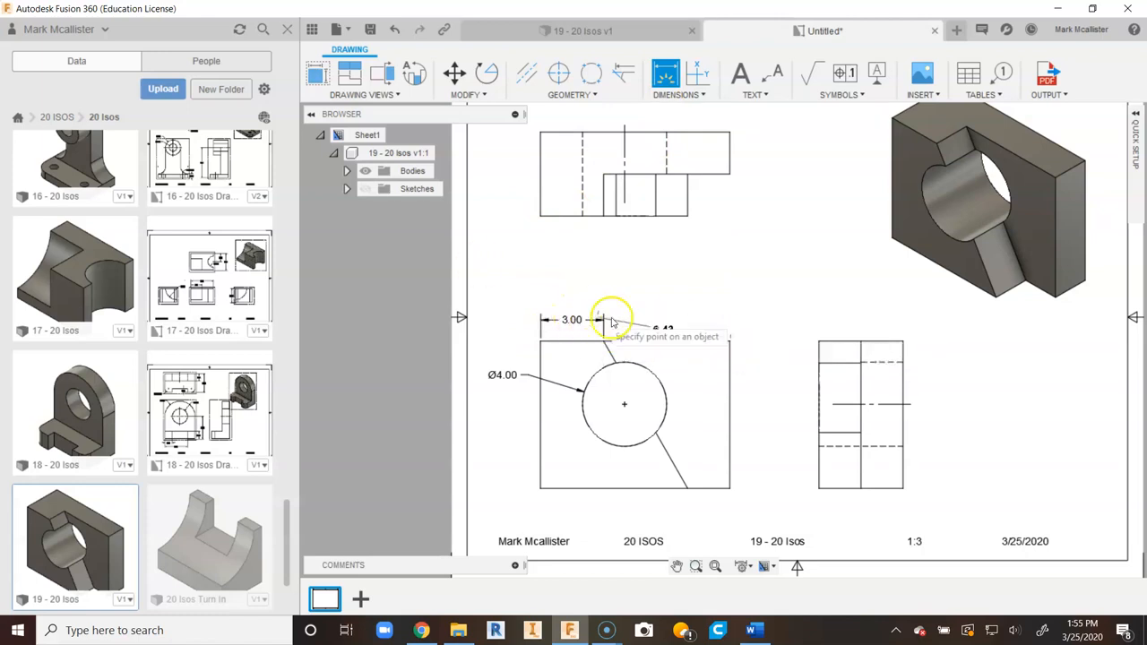
pyautogui.click(539, 340)
pyautogui.click(553, 307)
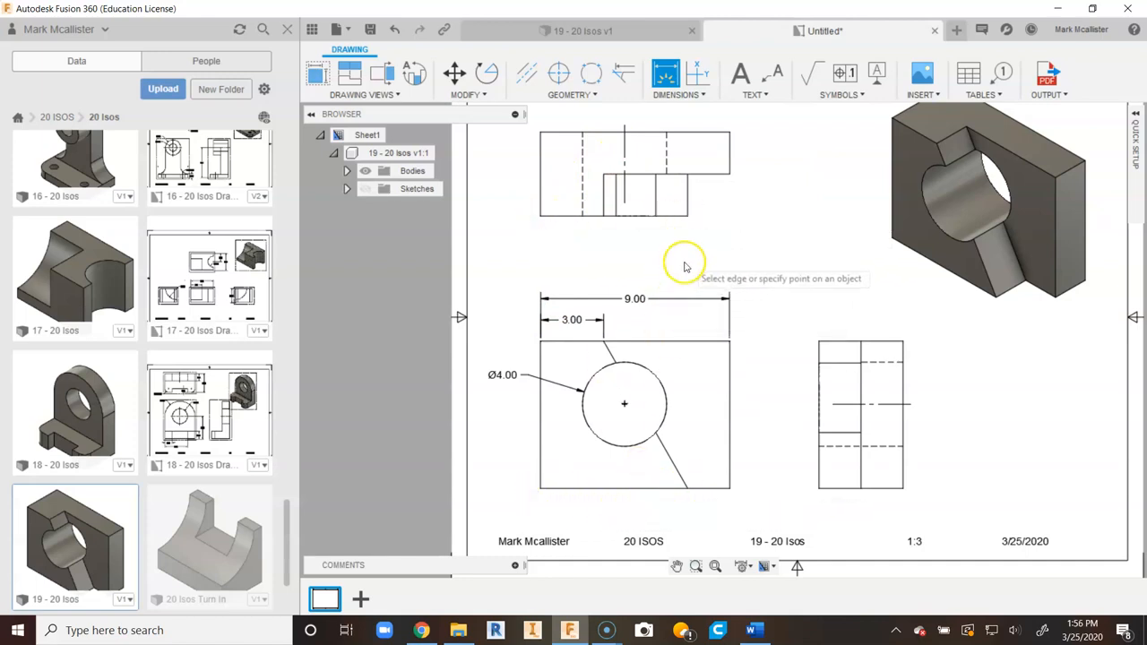
# Dimension the width of the top view's front stepped section, placing it just below the view
pyautogui.click(686, 215)
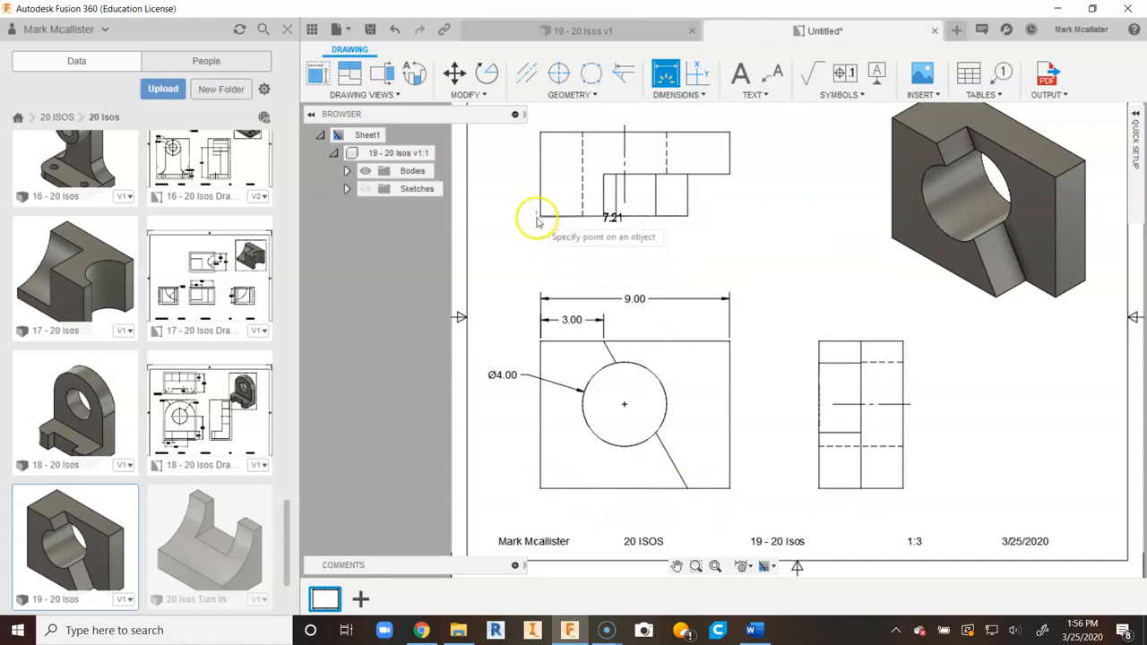
pyautogui.click(537, 239)
pyautogui.rightClick(635, 267)
pyautogui.click(689, 268)
# Move the top view down the sheet, closer to the front view
pyautogui.click(649, 210)
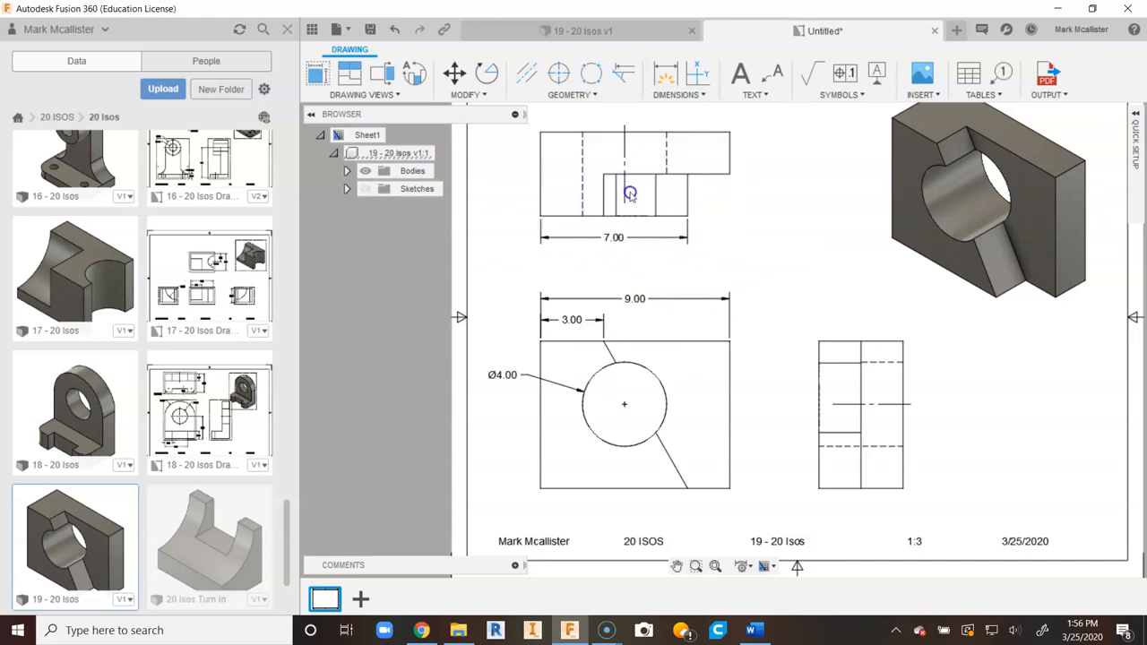
pyautogui.click(632, 168)
pyautogui.moveTo(634, 174); pyautogui.dragTo(632, 203)
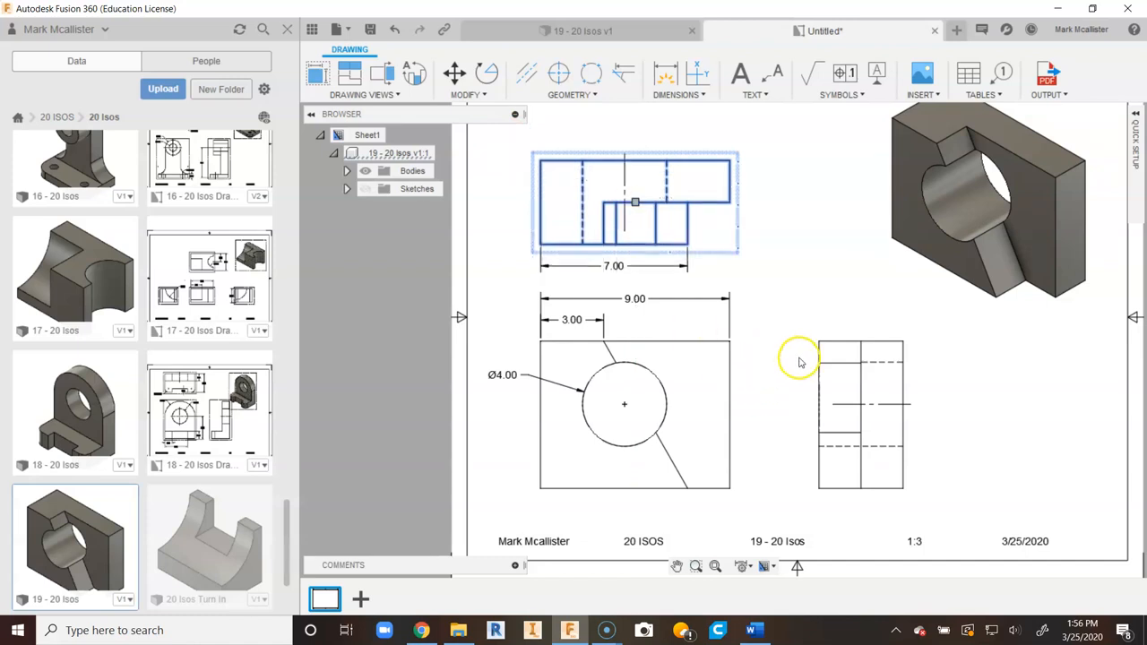
pyautogui.click(768, 328)
pyautogui.click(696, 330)
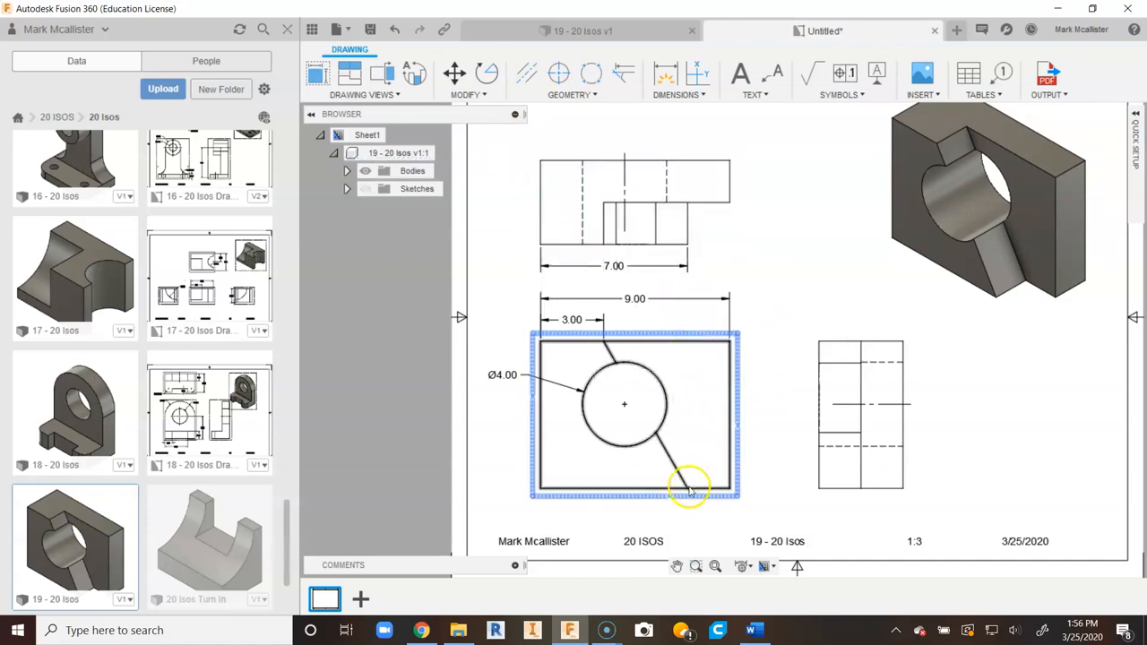
pyautogui.click(693, 318)
pyautogui.click(689, 235)
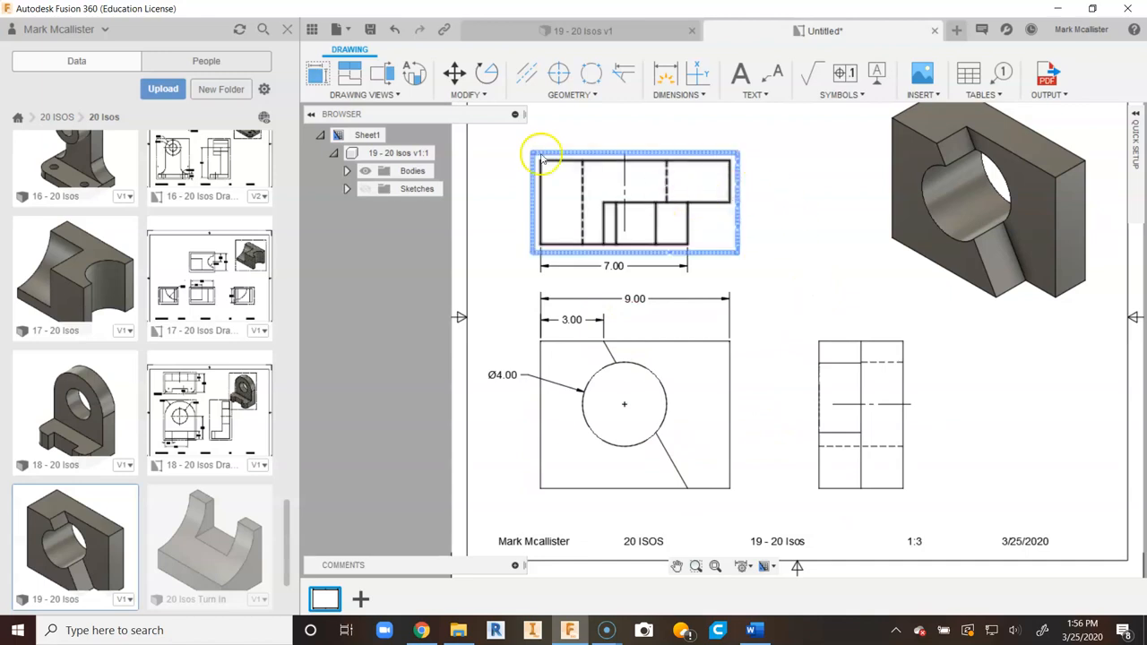
# Dimension the side view's overall depth and the depth from its left edge to the step line, stacking both above the view
pyautogui.click(666, 74)
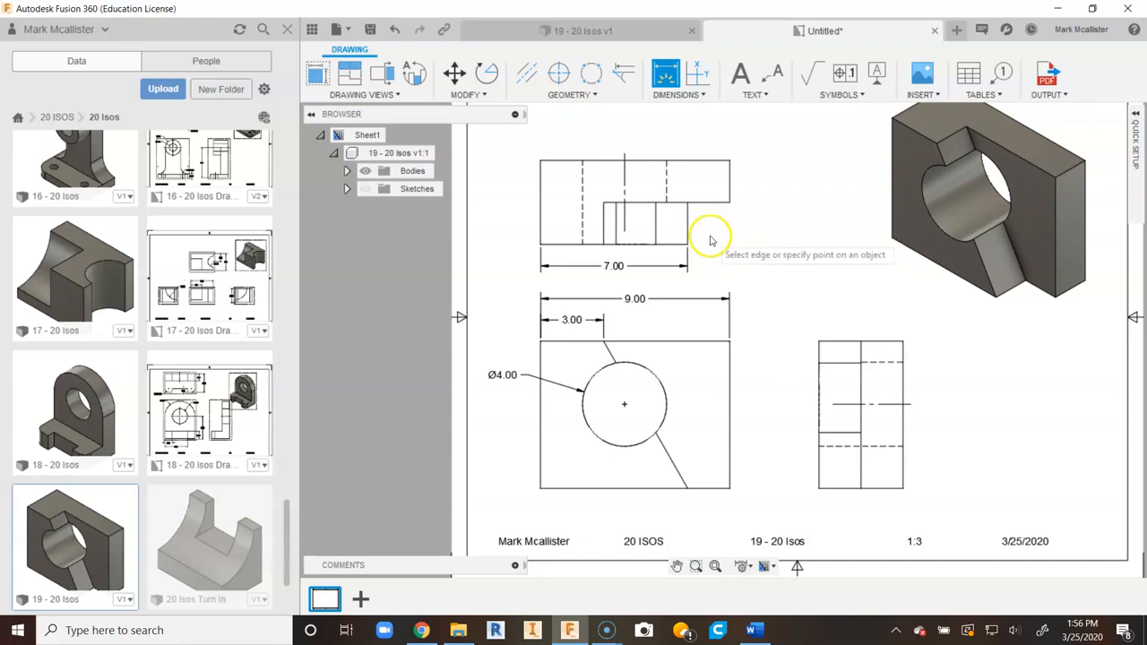
pyautogui.click(818, 341)
pyautogui.click(903, 341)
pyautogui.click(883, 299)
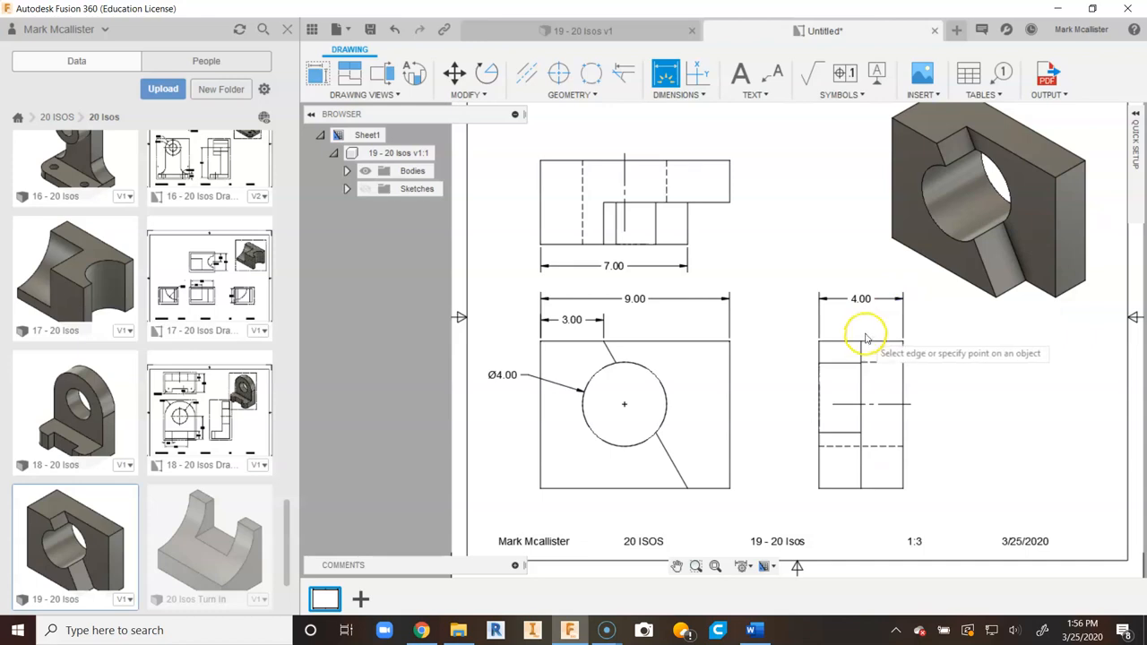
pyautogui.click(820, 339)
pyautogui.click(840, 323)
pyautogui.click(866, 301)
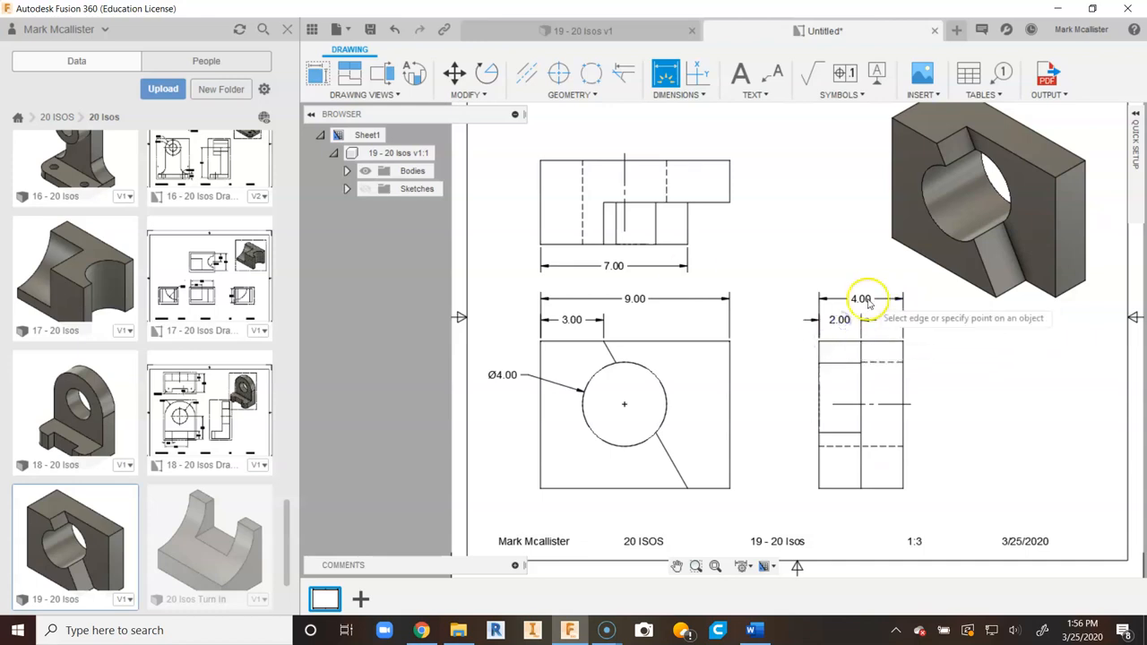
# Try dimensioning the front step's depth beside the top view, and delete that duplicate dimension
pyautogui.click(687, 243)
pyautogui.click(687, 203)
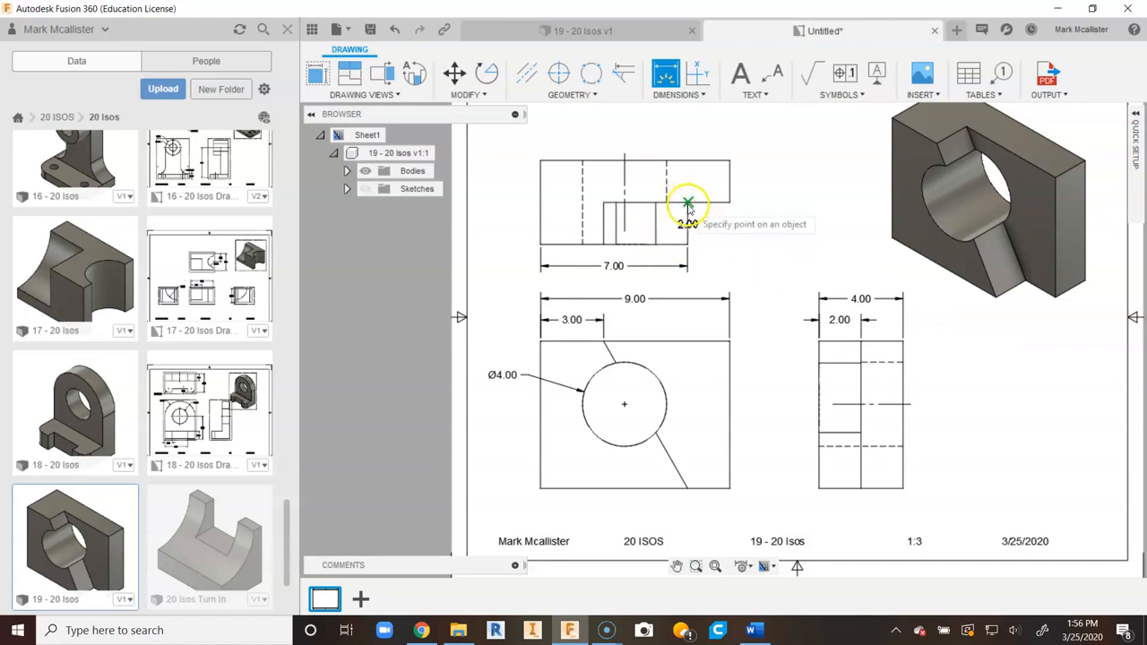
pyautogui.click(761, 224)
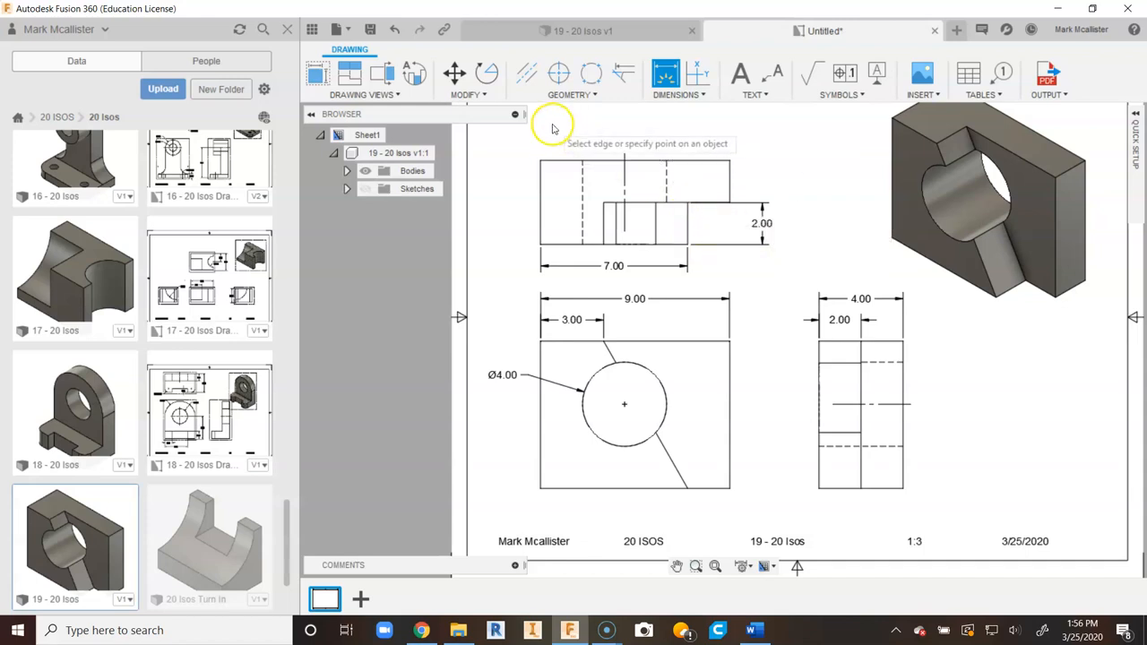
pyautogui.click(395, 30)
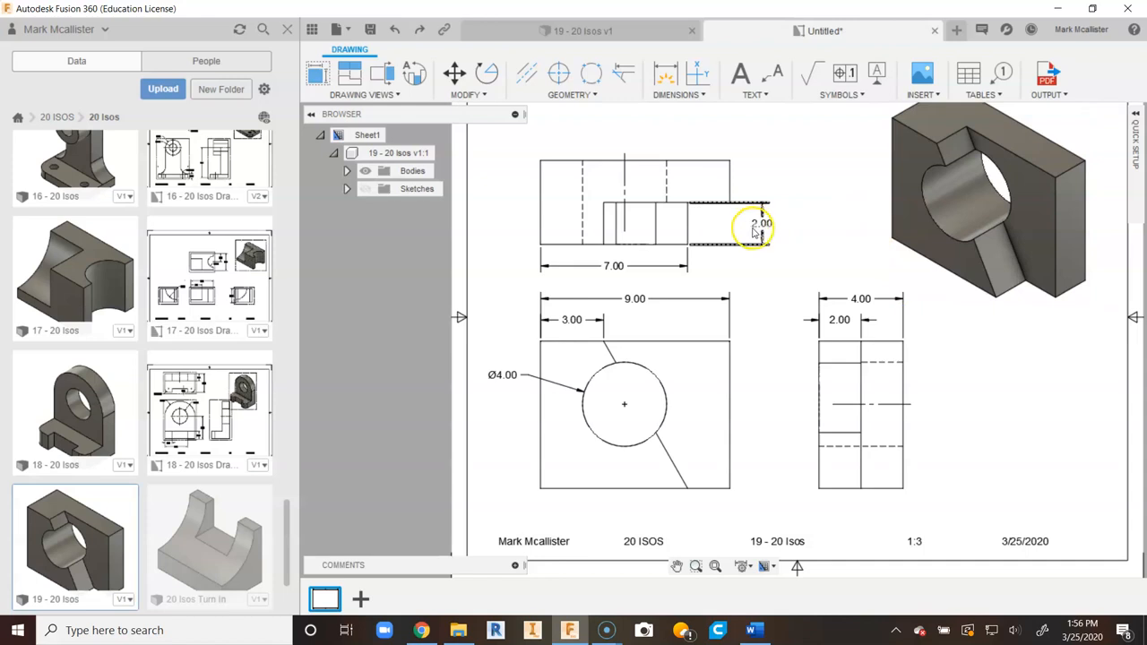
pyautogui.rightClick(758, 229)
pyautogui.click(703, 207)
pyautogui.click(763, 224)
pyautogui.click(1034, 179)
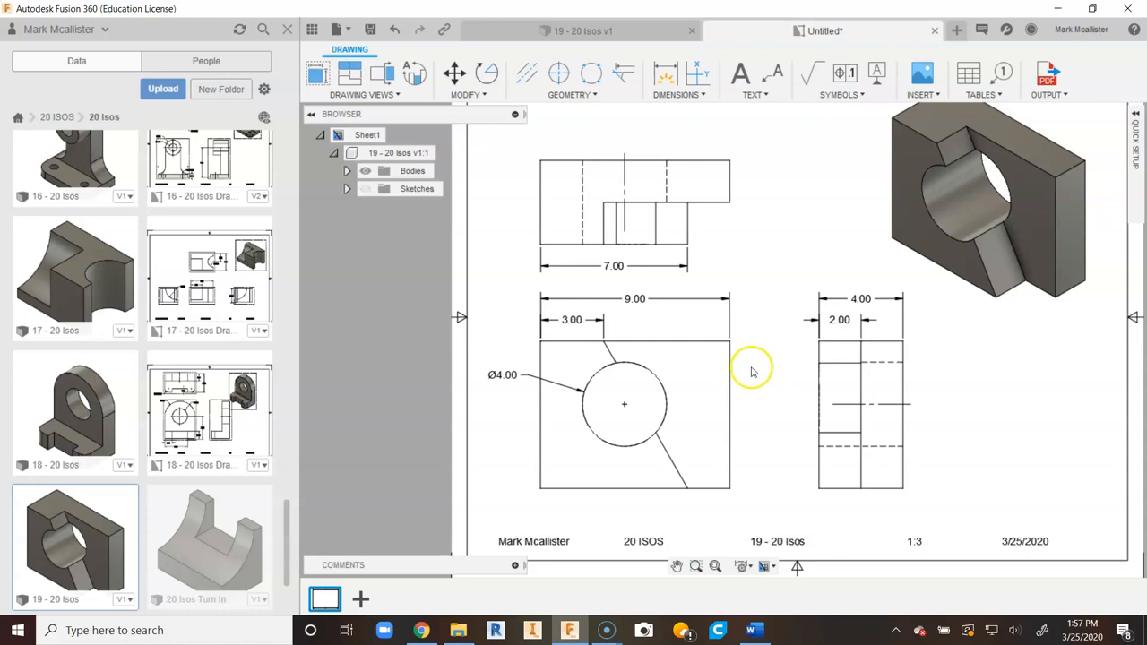
# Dimension the front view's overall height, placing it just outside the view's right edge
pyautogui.click(667, 75)
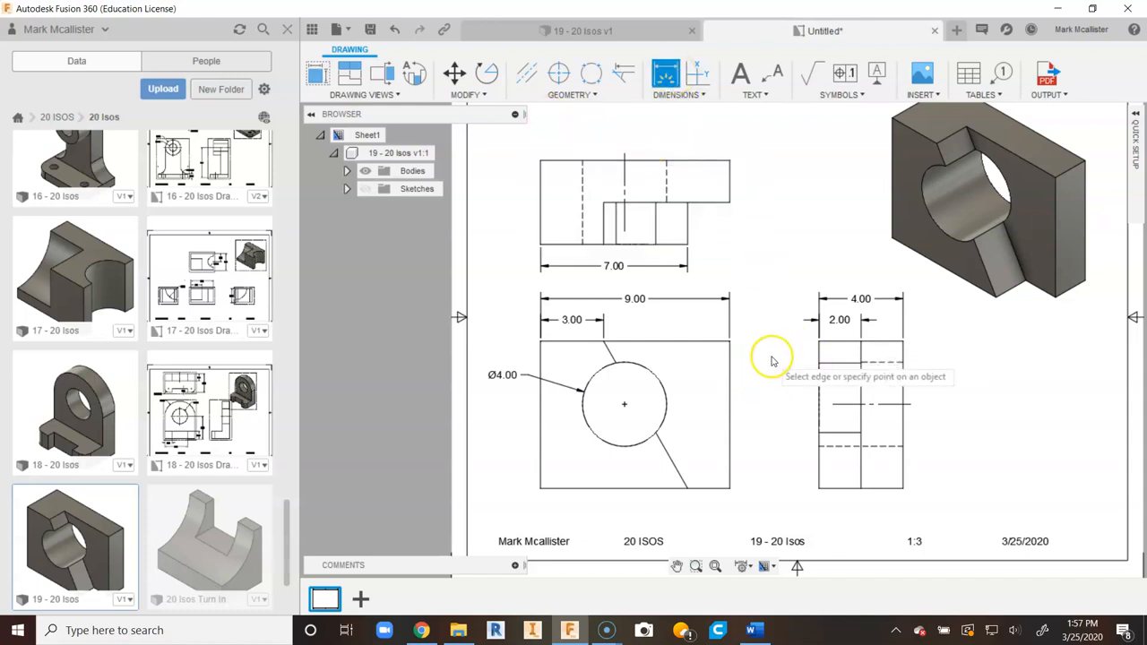
pyautogui.click(729, 359)
pyautogui.click(749, 358)
# Dimension the height of the hole's centerline above the side view's base edge, placing it left of that view
pyautogui.click(623, 404)
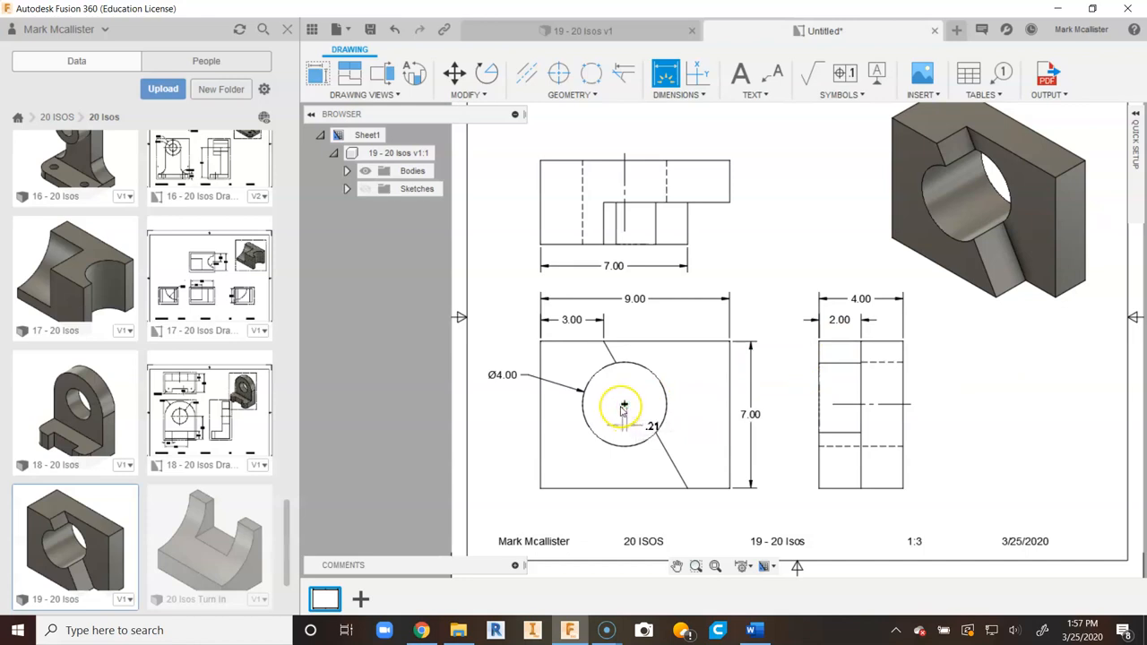
pyautogui.press('Escape')
pyautogui.click(624, 405)
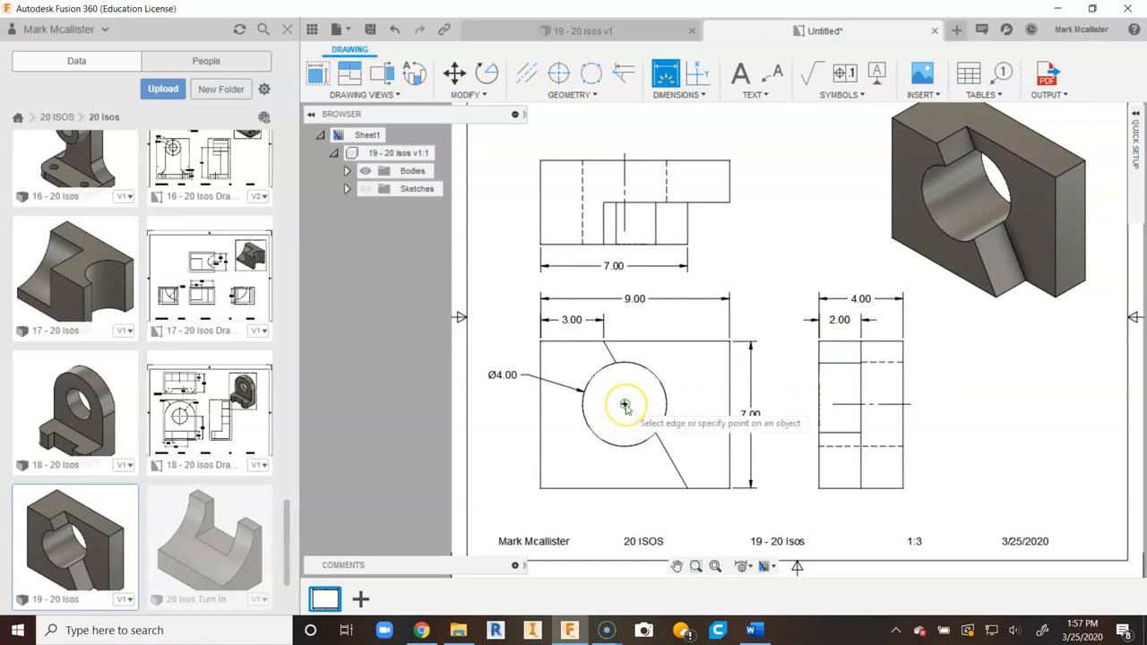
pyautogui.click(833, 405)
pyautogui.click(833, 489)
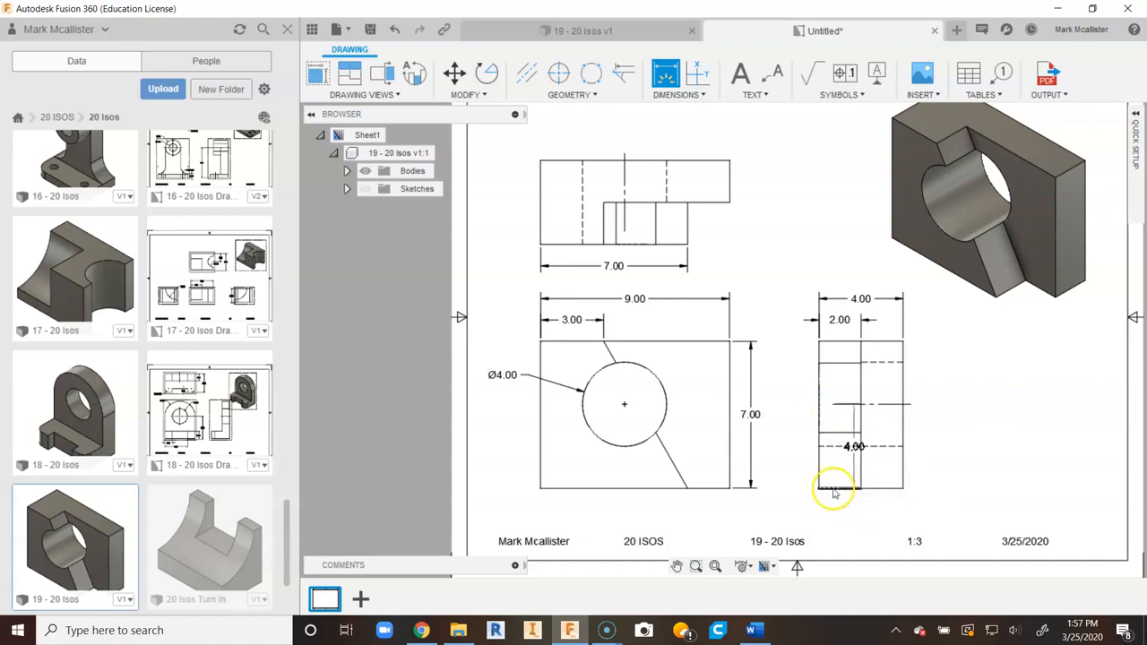
pyautogui.click(786, 468)
pyautogui.rightClick(777, 351)
pyautogui.click(828, 352)
pyautogui.scroll(1, 855, 408)
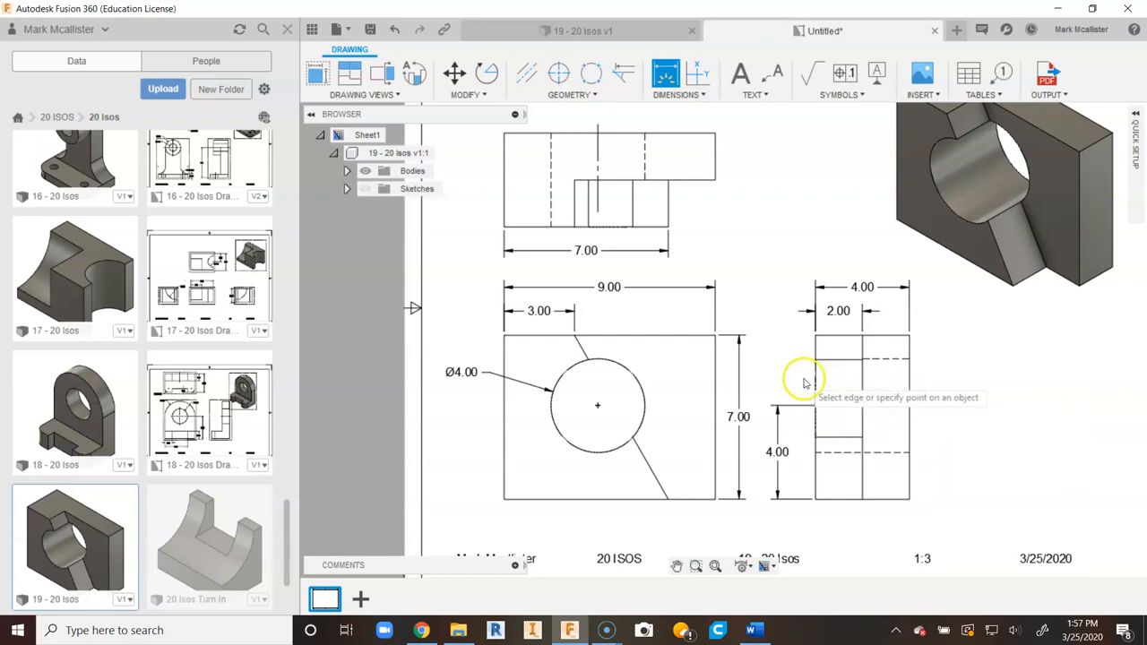
pyautogui.scroll(-1, 775, 451)
pyautogui.click(777, 454)
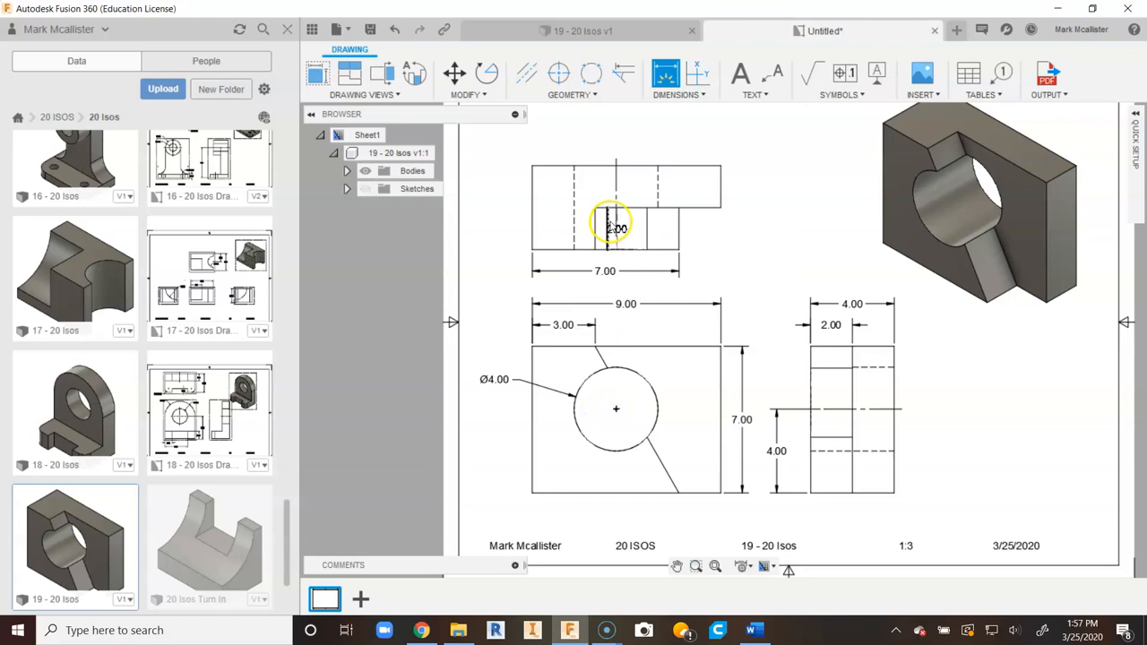
pyautogui.rightClick(727, 226)
pyautogui.click(772, 230)
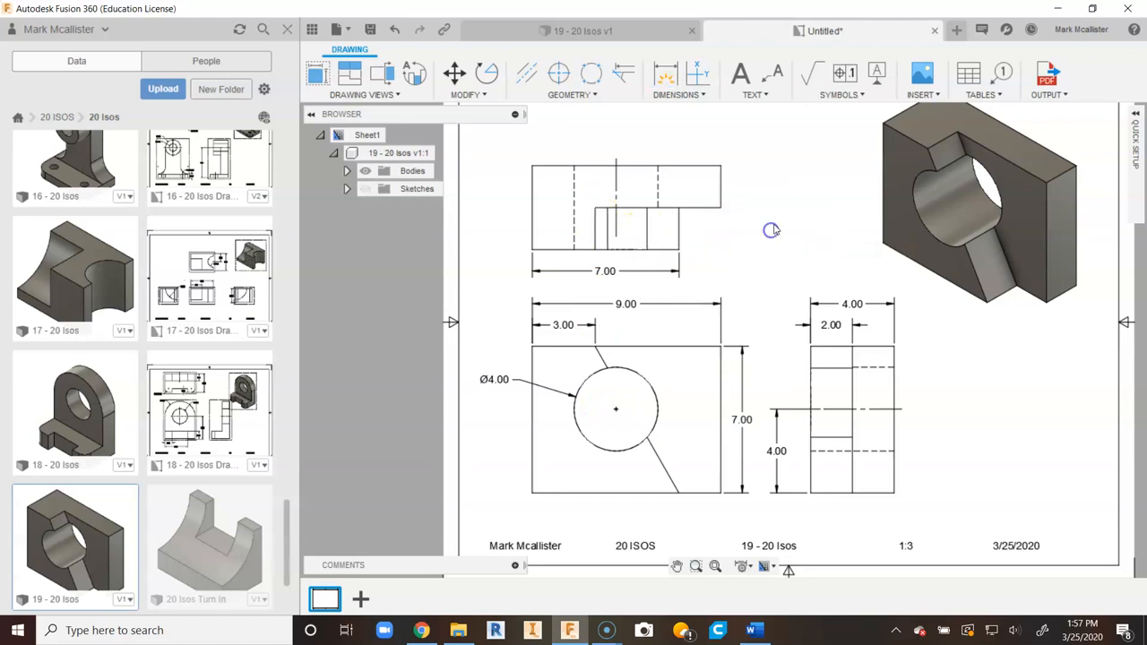
# Move the top view higher and shift its 7.00 dimension farther below it to make room for another dimension
pyautogui.click(625, 228)
pyautogui.moveTo(628, 208); pyautogui.dragTo(626, 178)
pyautogui.press('Escape')
pyautogui.click(598, 243)
pyautogui.click(606, 243)
pyautogui.moveTo(605, 250); pyautogui.dragTo(606, 264)
pyautogui.click(648, 293)
pyautogui.click(598, 400)
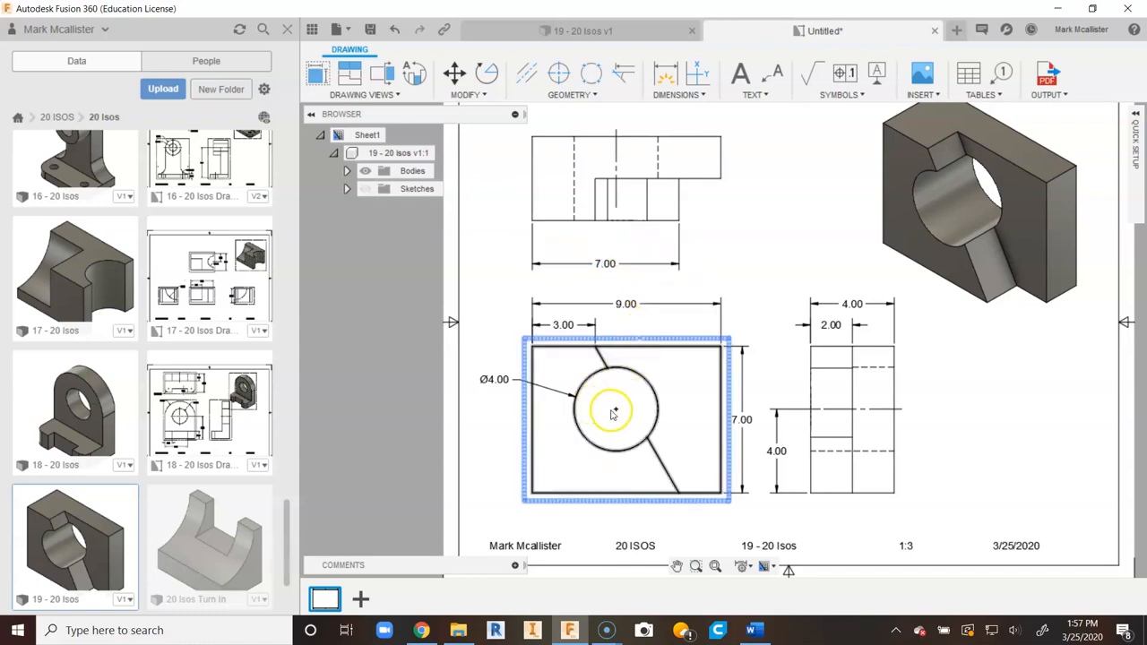
pyautogui.press('Escape')
# Dimension from the top view's left edge to the hole's centerline, placing it between the view and its 7.00 dimension
pyautogui.click(664, 72)
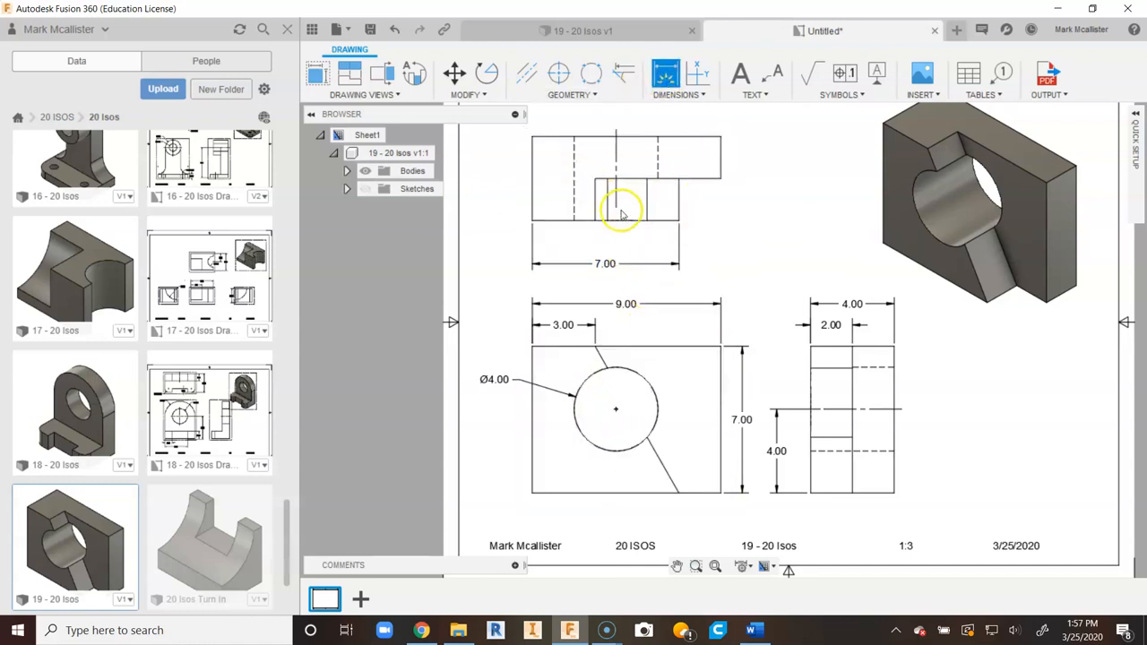
pyautogui.click(615, 208)
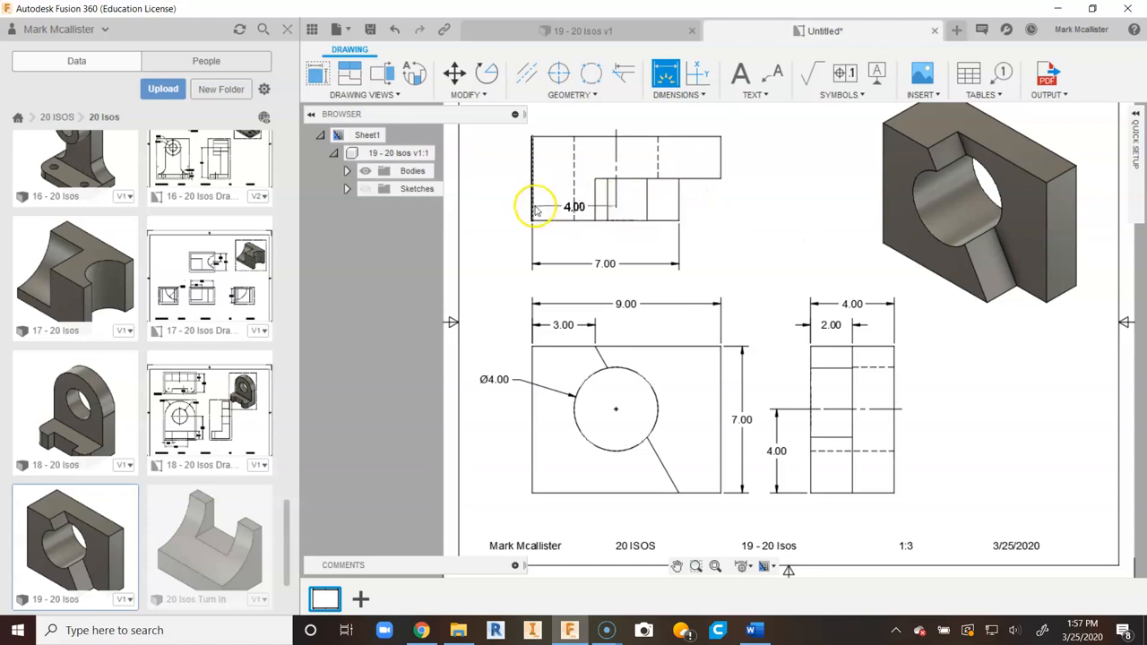
pyautogui.click(535, 209)
pyautogui.click(550, 249)
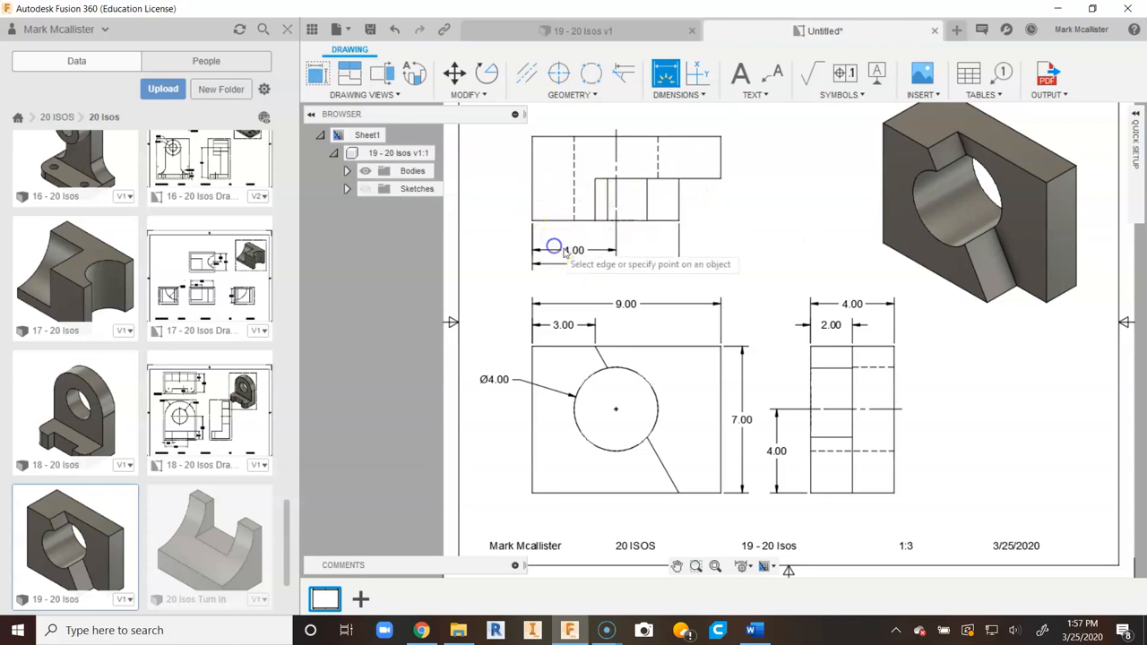
pyautogui.rightClick(573, 175)
pyautogui.click(607, 180)
# Move the top view's hole centerline dimension slightly higher to space it evenly above the 7.00 dimension
pyautogui.click(571, 252)
pyautogui.moveTo(573, 250); pyautogui.dragTo(574, 246)
pyautogui.moveTo(719, 243); pyautogui.dragTo(576, 191)
pyautogui.click(721, 237)
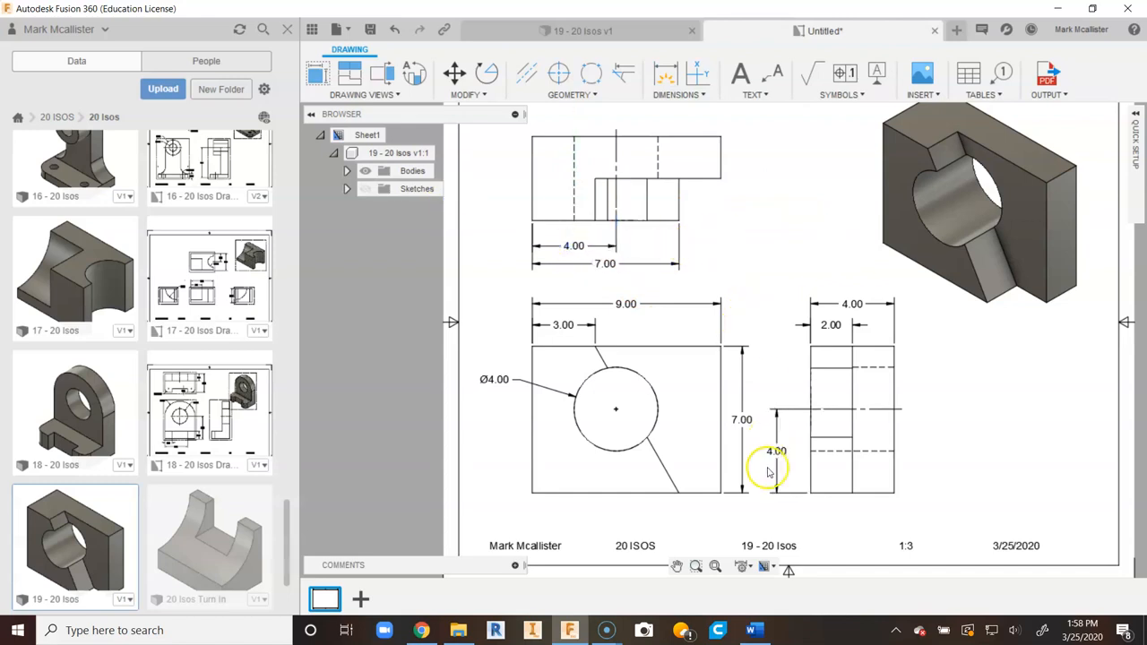
pyautogui.click(613, 230)
pyautogui.click(615, 373)
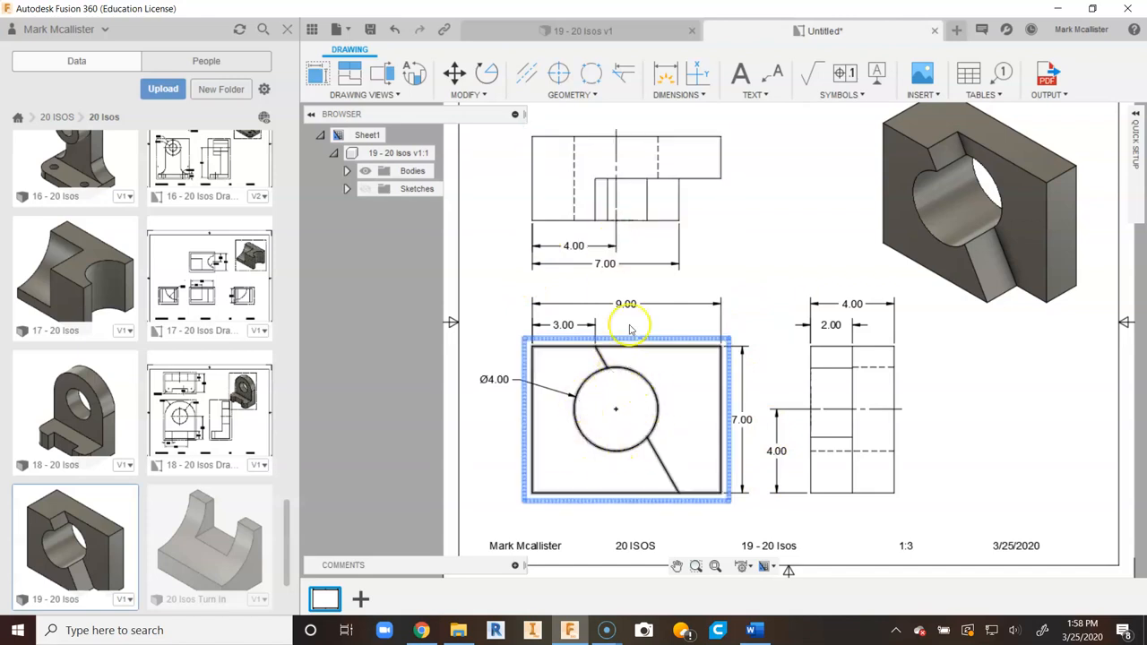
# Save the finished sheet as 19 - 20 Isos Drawing in the 20 ISOS > 20 Isos folder
pyautogui.click(715, 567)
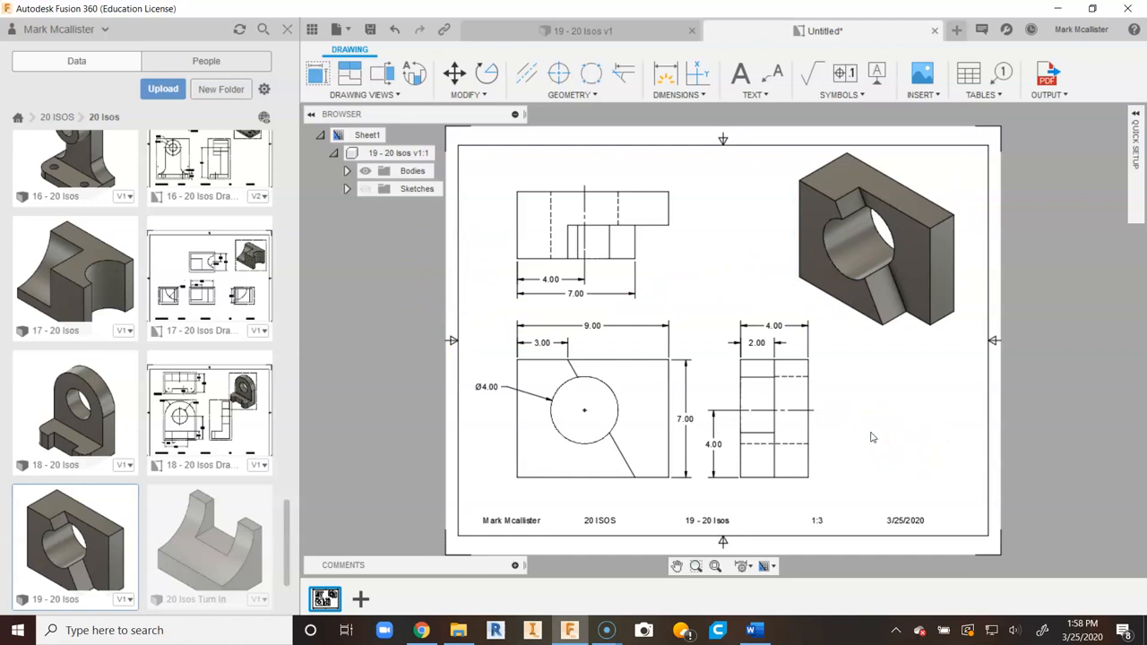
pyautogui.click(687, 363)
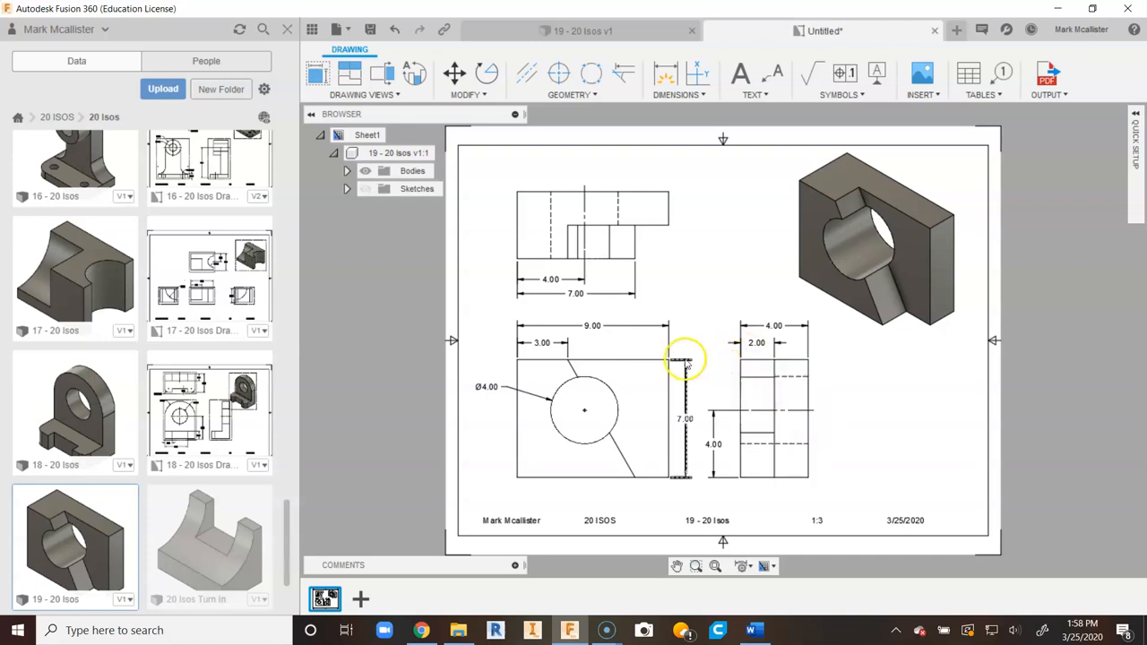
pyautogui.click(716, 257)
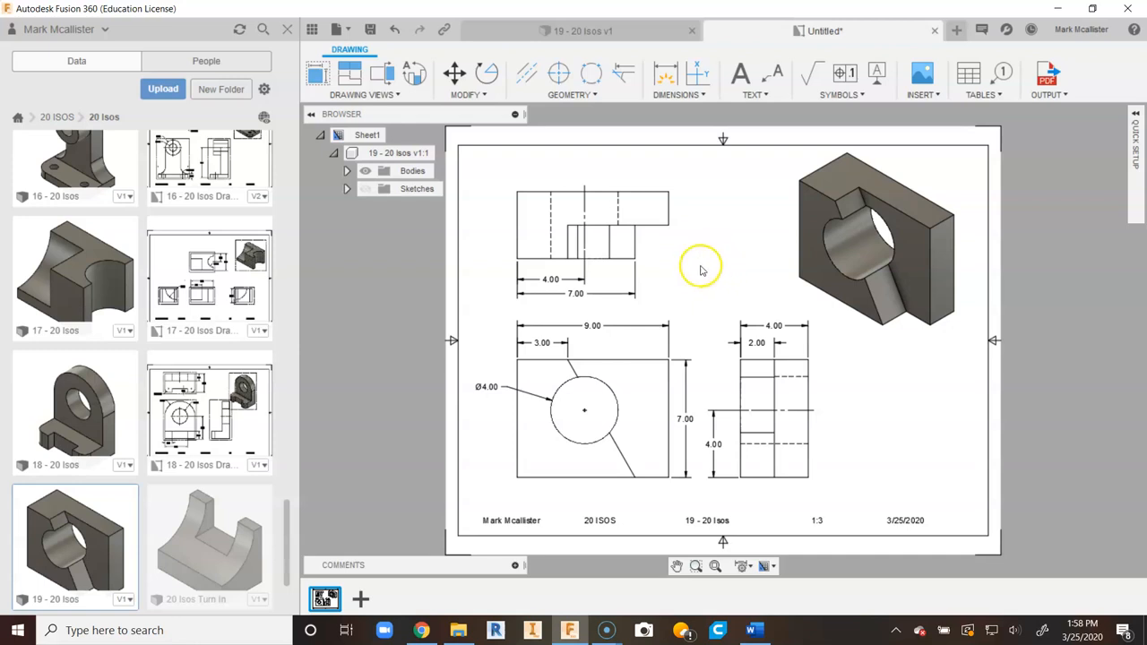
pyautogui.click(379, 25)
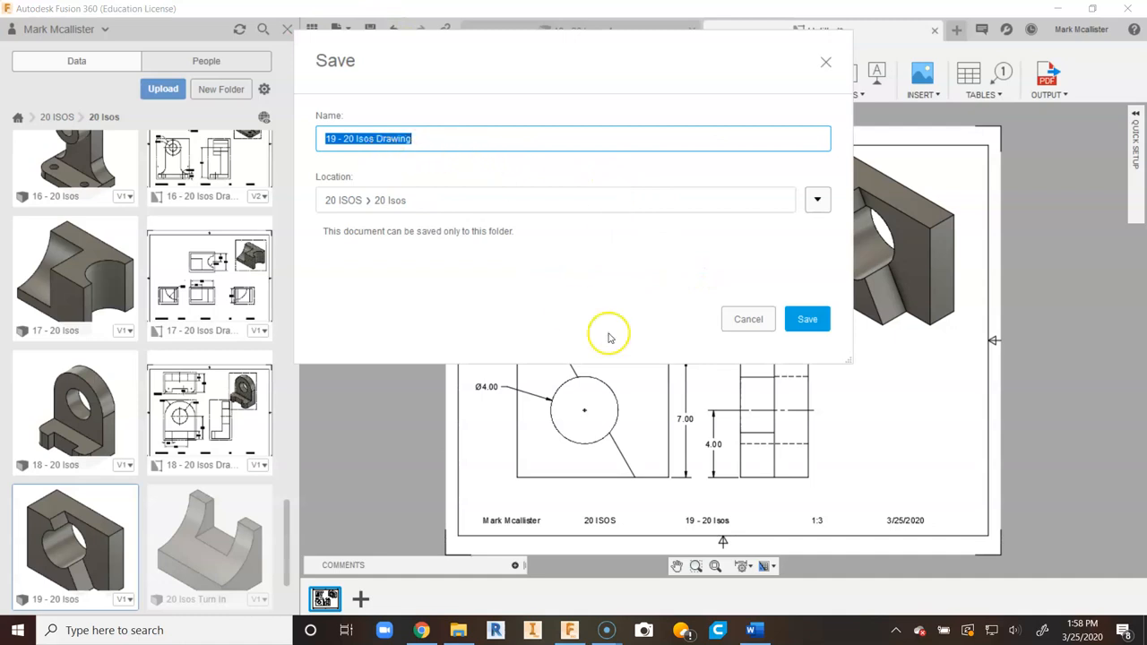
pyautogui.click(807, 320)
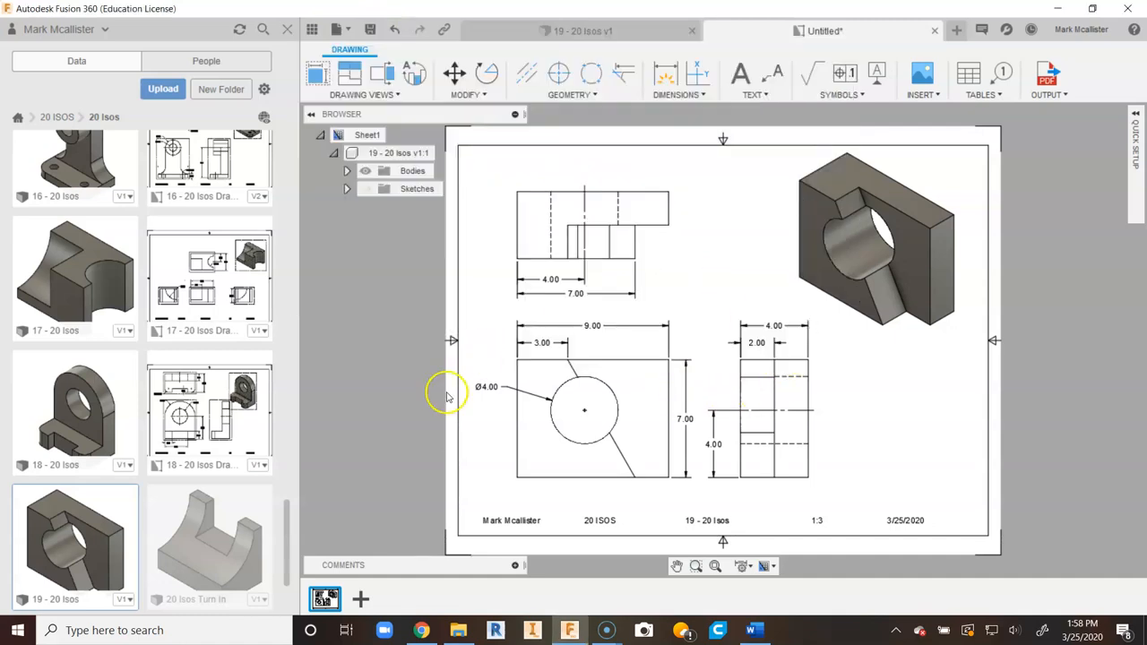